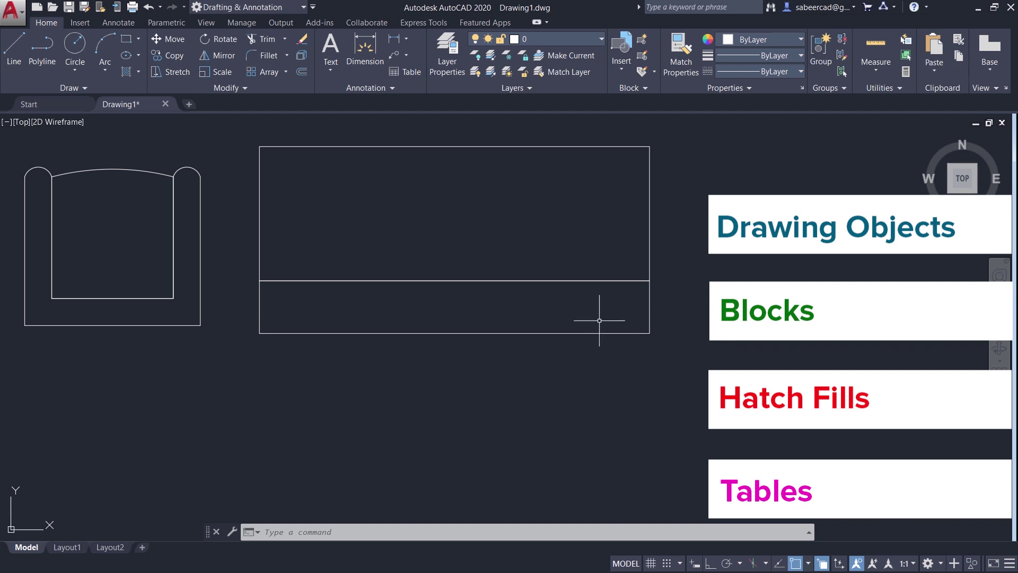
# Open the Tool Palettes window beside the drawing with Ctrl+3, back on the Home tab
pyautogui.click(208, 23)
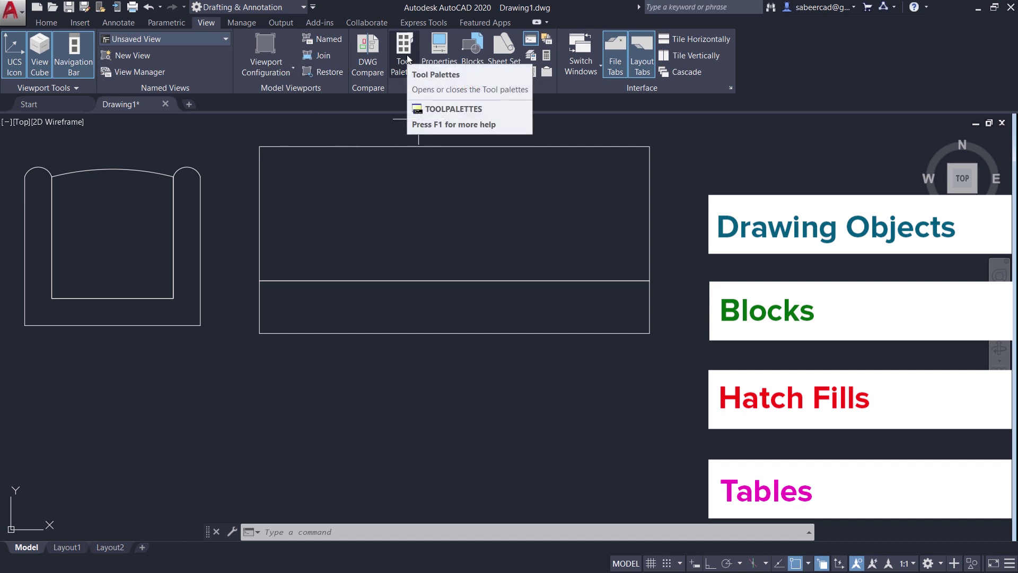
pyautogui.click(289, 535)
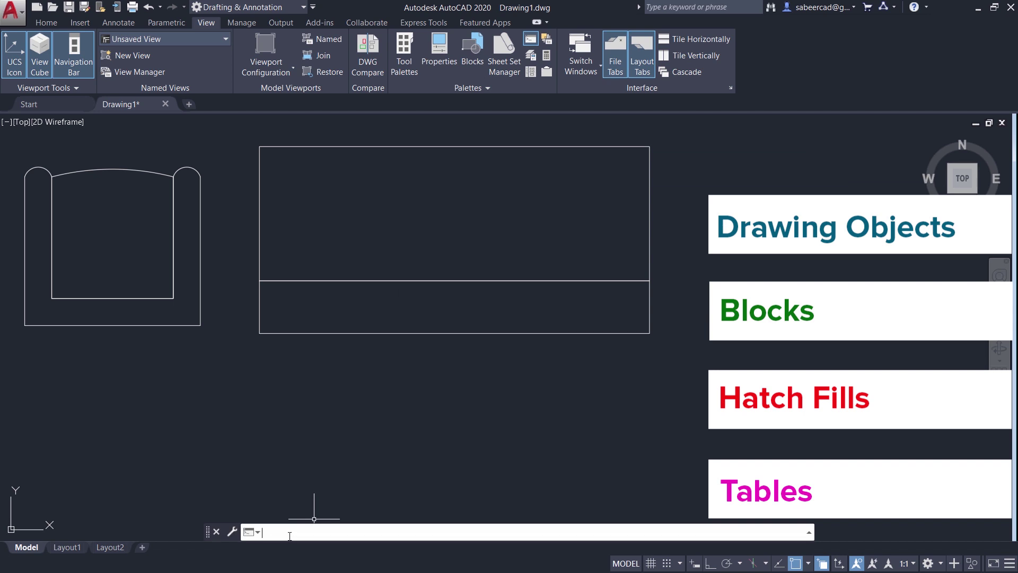
pyautogui.write('TOO')
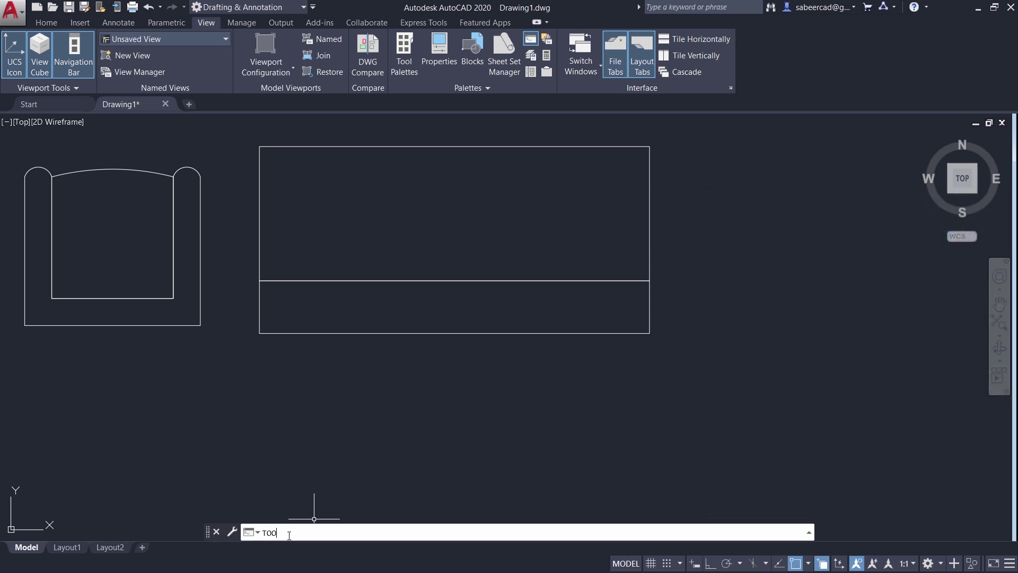
pyautogui.write('L')
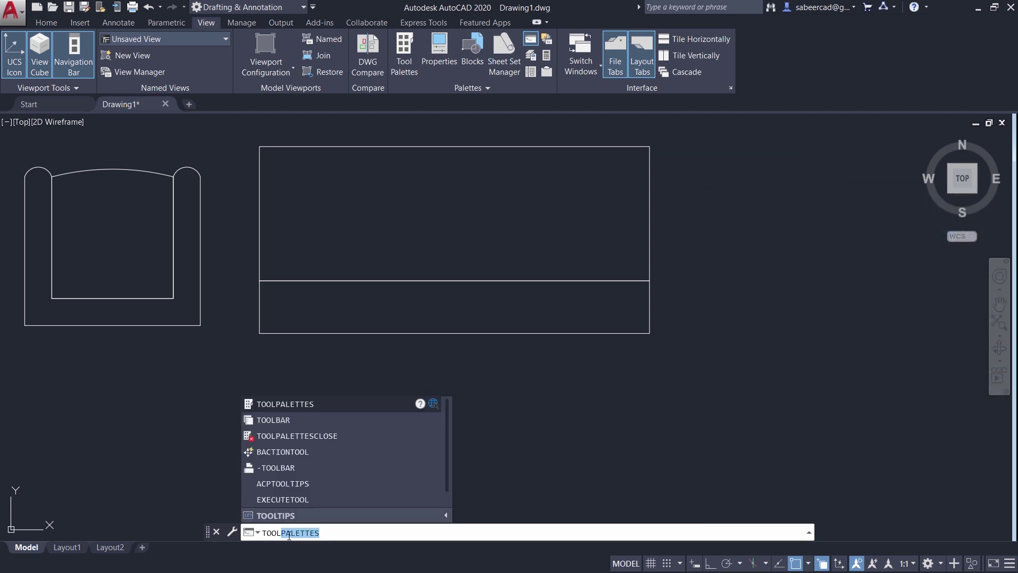
pyautogui.click(302, 409)
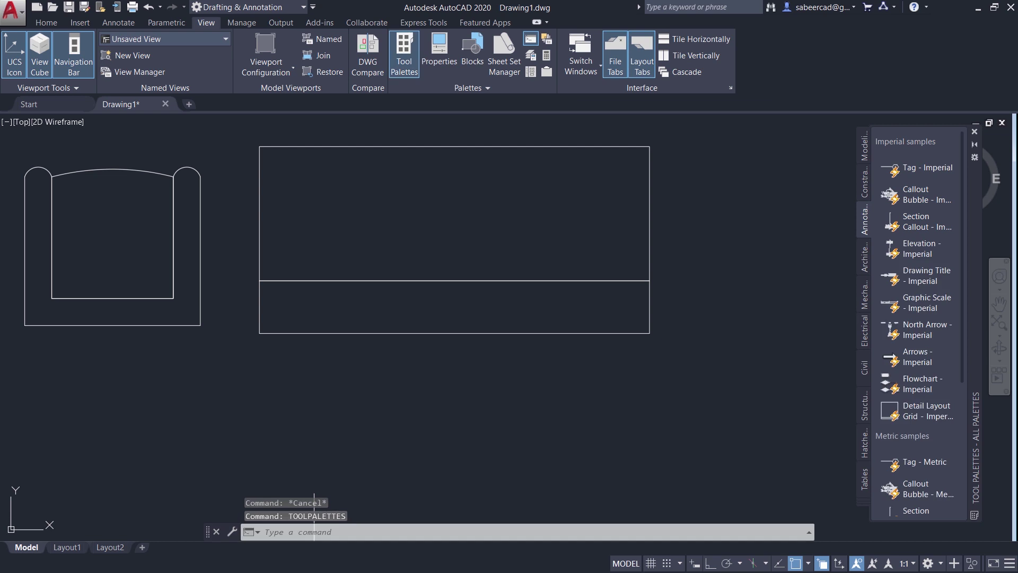
pyautogui.click(975, 131)
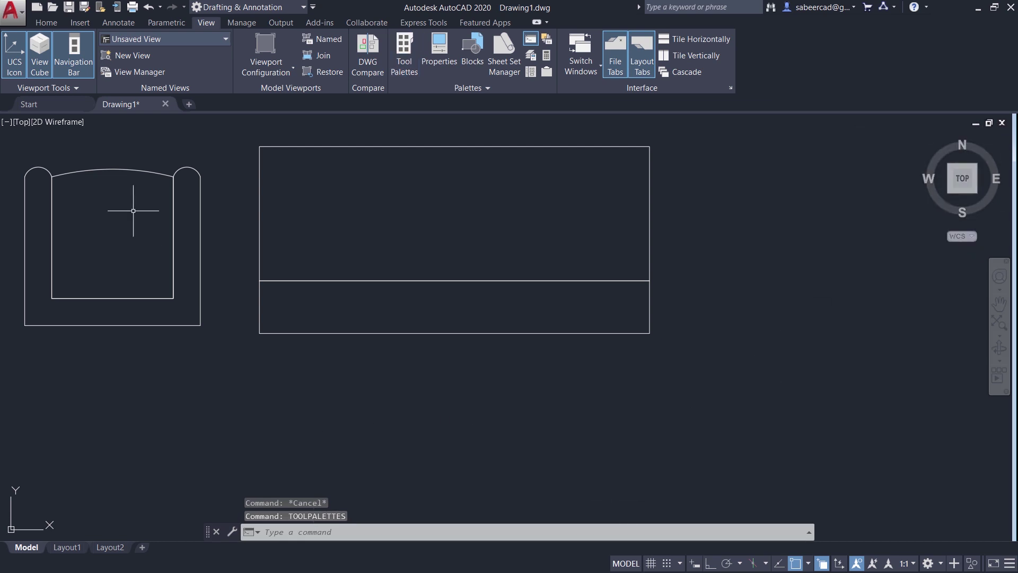
pyautogui.click(46, 22)
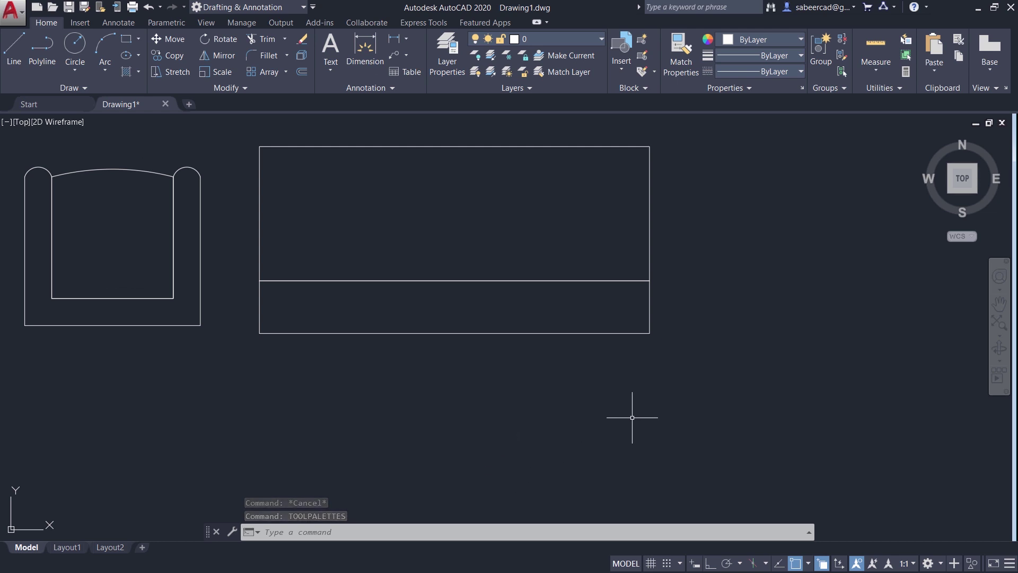
pyautogui.hotkey('ctrl', '3')
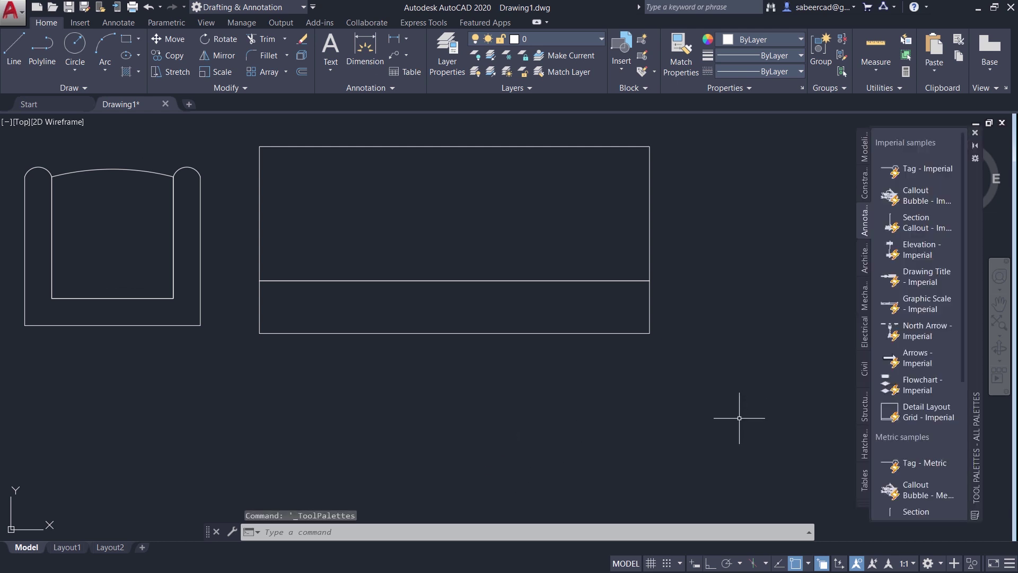
# Create a new, empty tool palette named 'my Palette'
pyautogui.rightClick(976, 316)
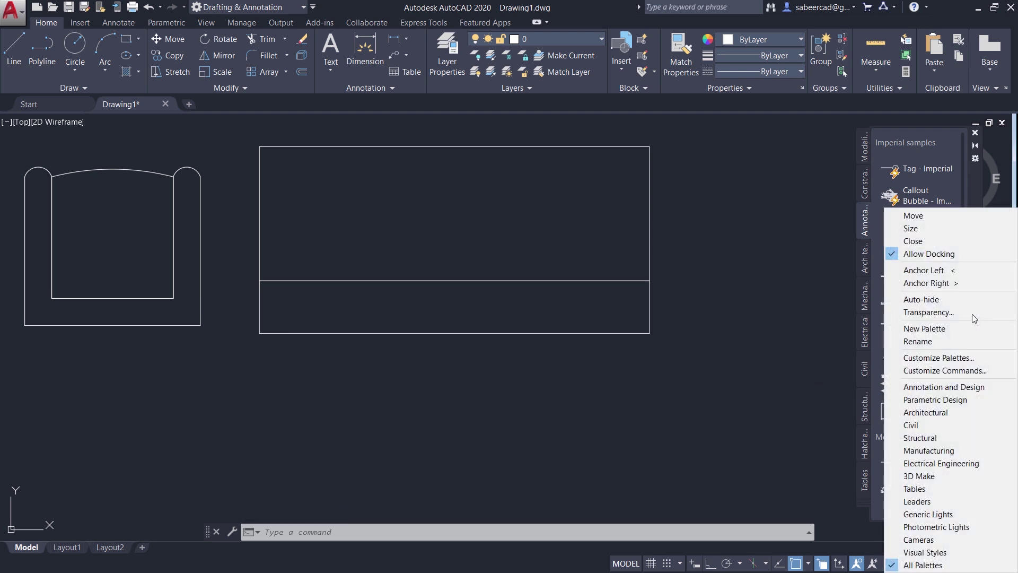
pyautogui.click(931, 328)
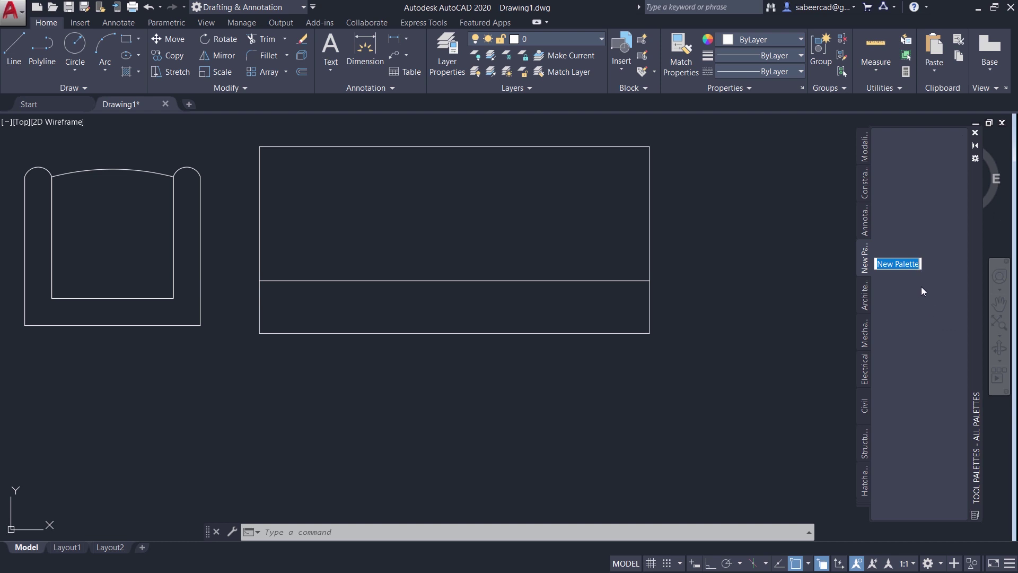
pyautogui.write('my Palett')
pyautogui.press('Return')
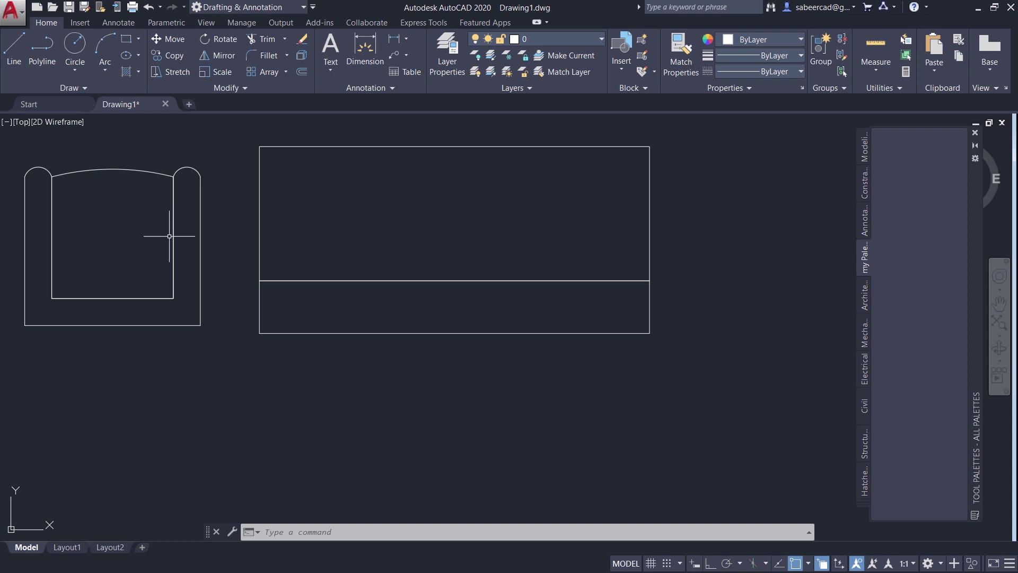
# Draw a diagonal line and copy-paste it onto my Palette as a Line tool
pyautogui.click(15, 64)
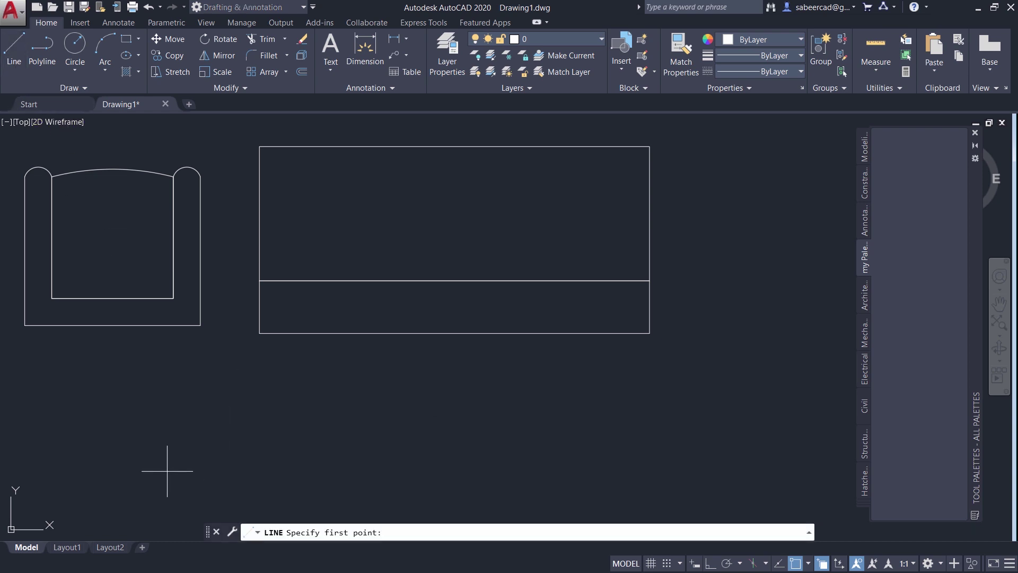
pyautogui.click(135, 479)
pyautogui.click(287, 389)
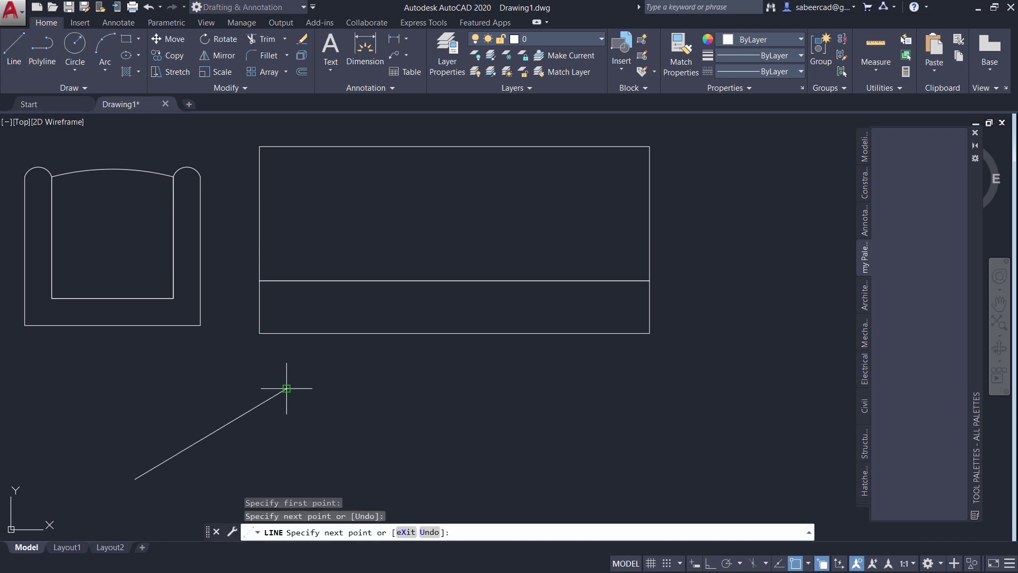
pyautogui.press('Return')
pyautogui.click(238, 419)
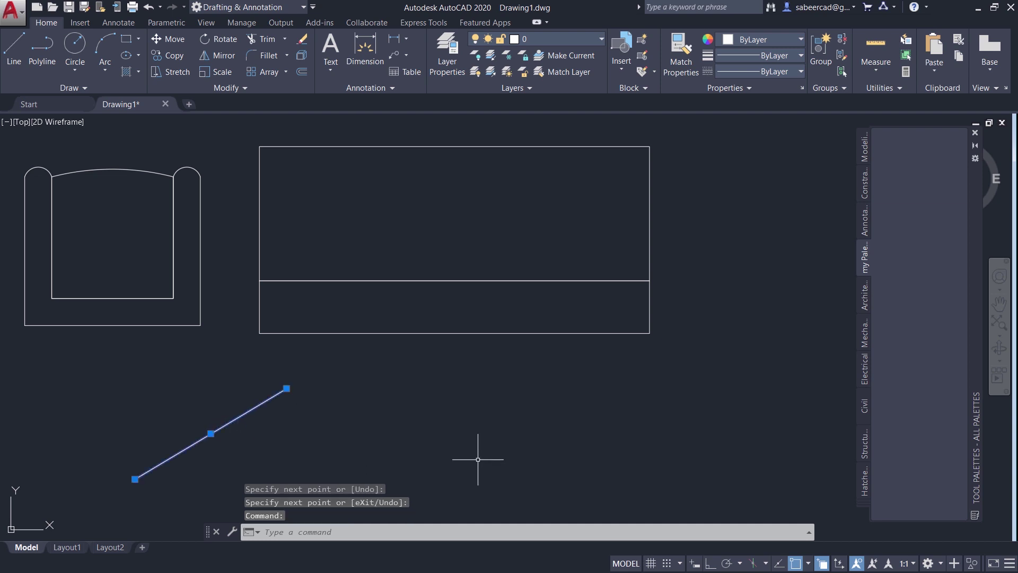
pyautogui.hotkey('ctrl', 'c')
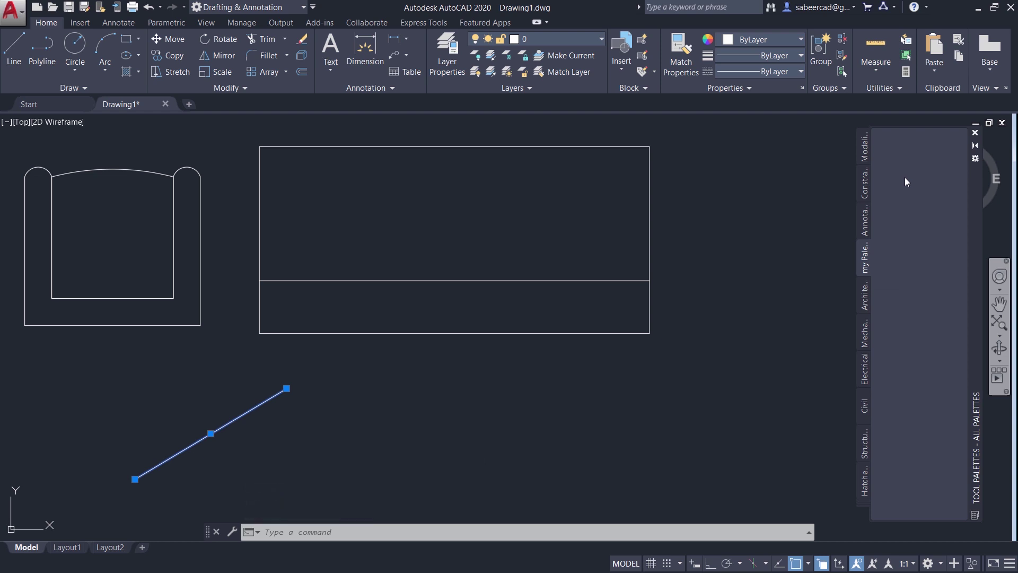
pyautogui.hotkey('ctrl', 'v')
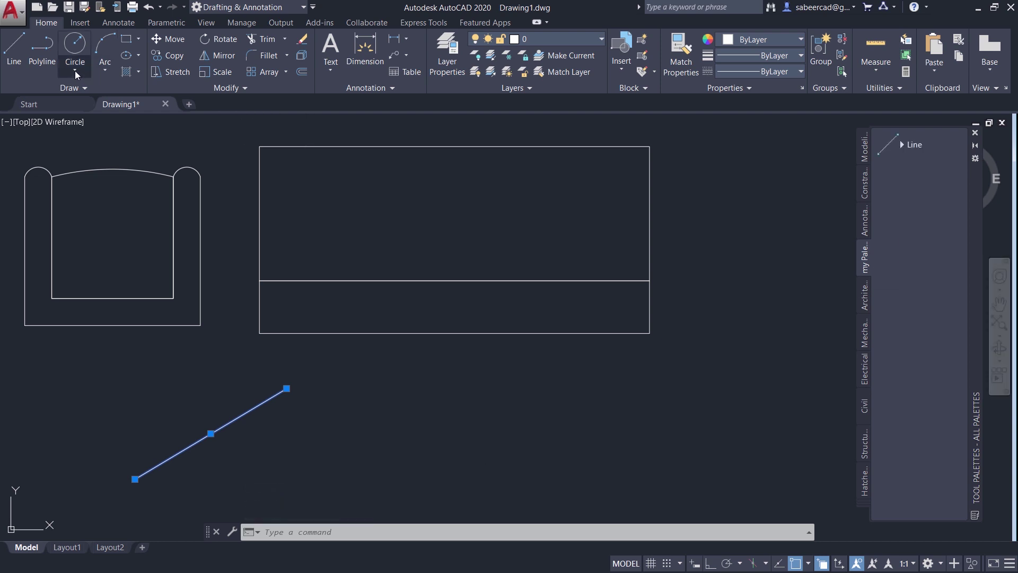
# Draw a centre-radius circle and copy-paste it onto my Palette as a Circle tool
pyautogui.click(75, 71)
pyautogui.click(98, 96)
pyautogui.click(368, 440)
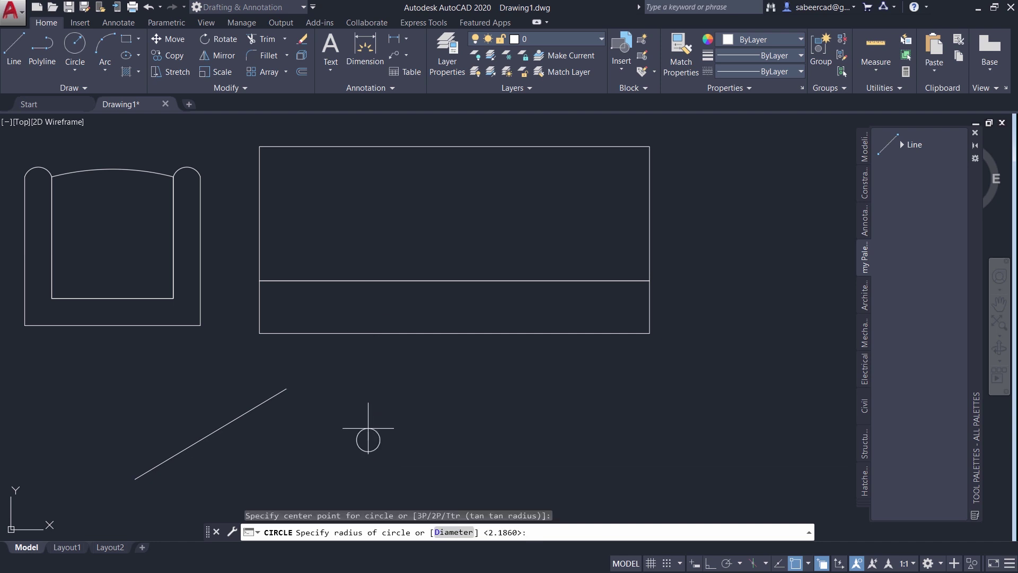
pyautogui.click(393, 414)
pyautogui.click(392, 414)
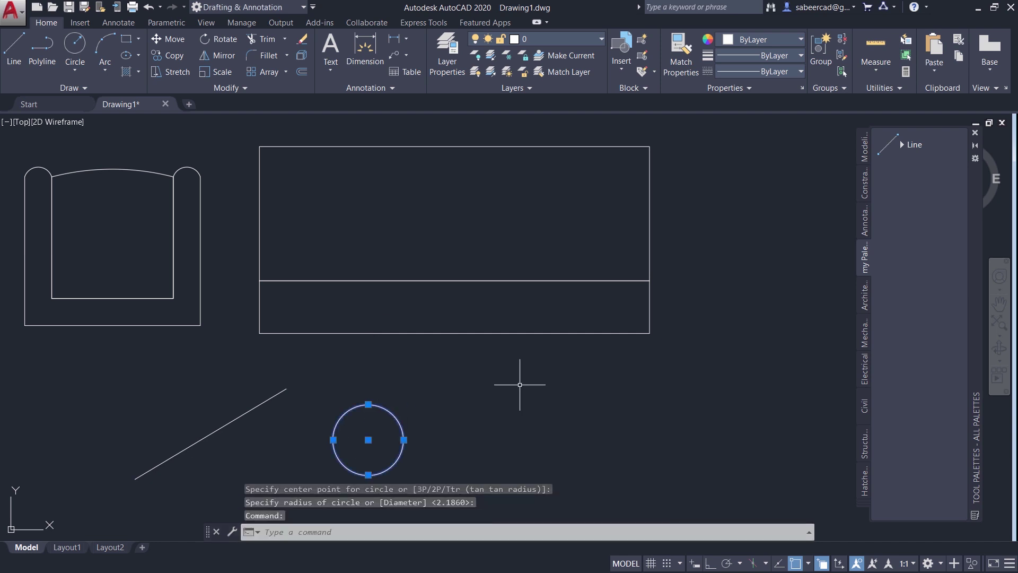
pyautogui.hotkey('ctrl', 'c')
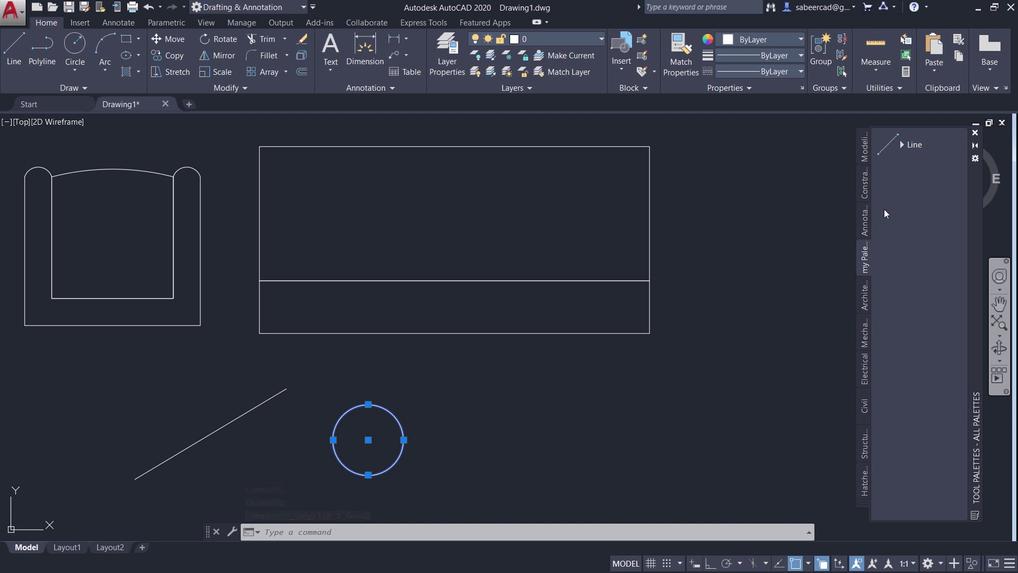
pyautogui.hotkey('ctrl', 'v')
# Draw a second diagonal line right of the circle using the palette's Line tool
pyautogui.press('Escape')
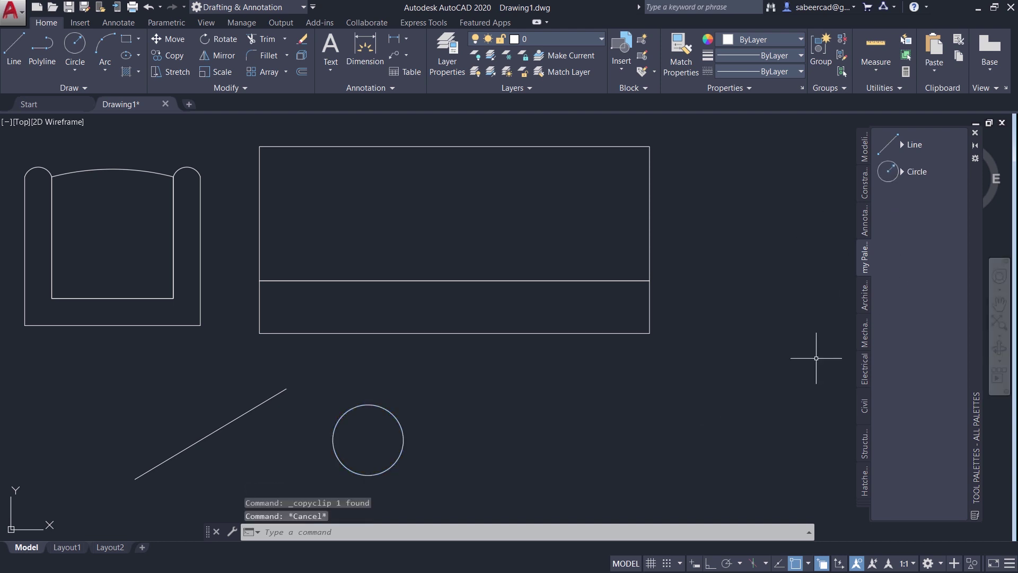
pyautogui.click(887, 149)
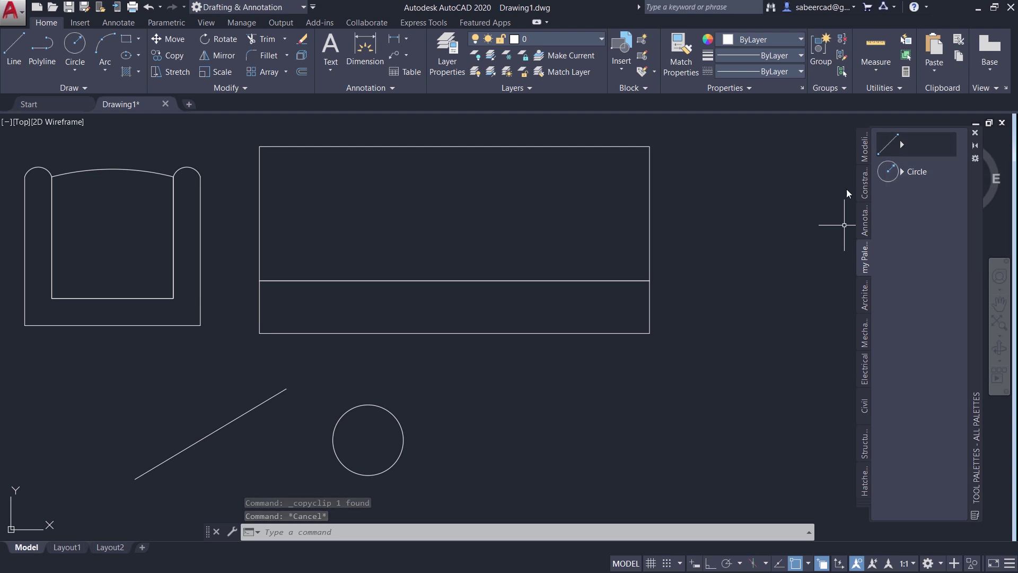
pyautogui.press('Escape')
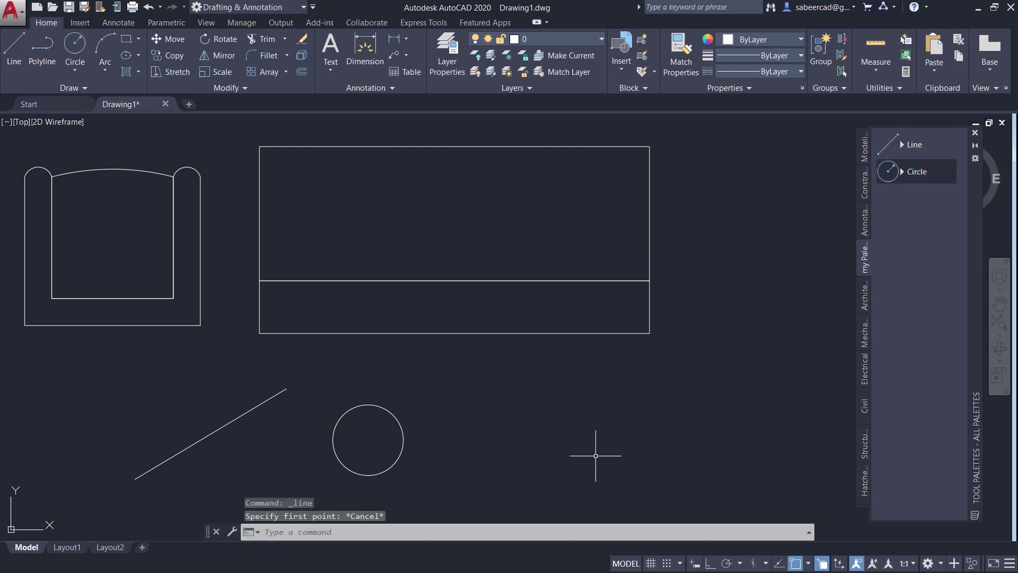
pyautogui.click(891, 146)
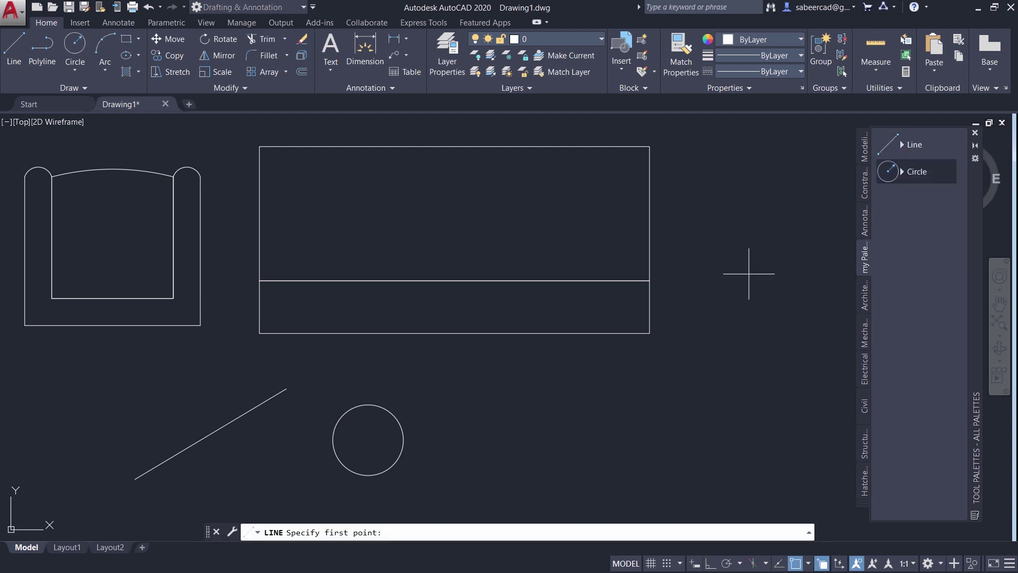
pyautogui.click(515, 471)
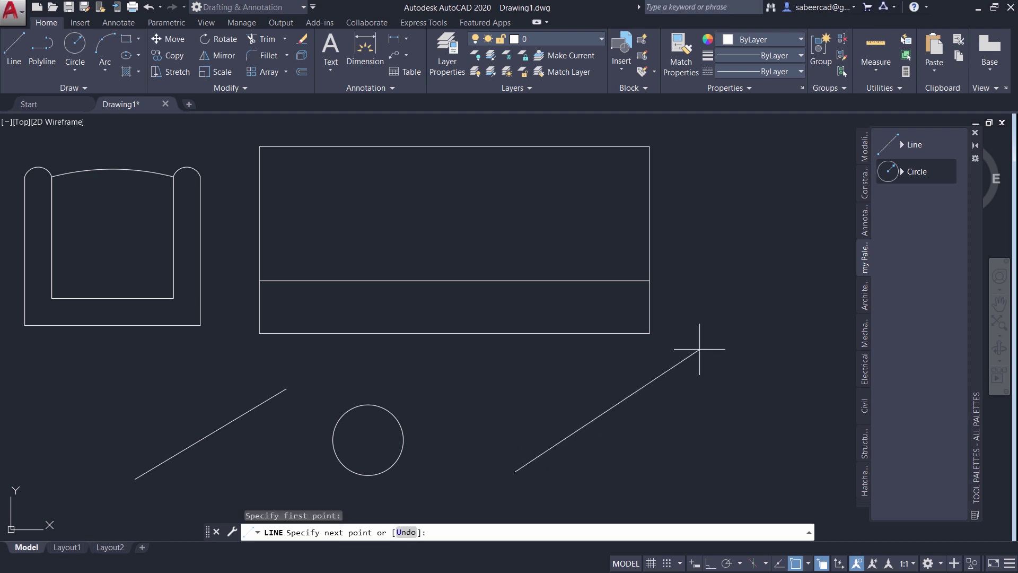
pyautogui.click(681, 350)
pyautogui.press('Return')
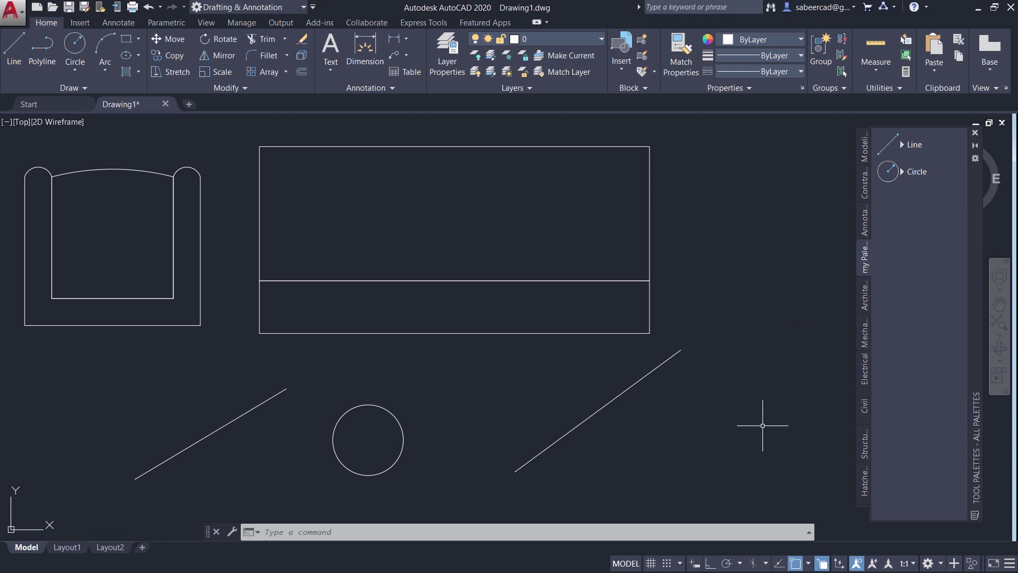
# Draw a two-point diagonal polyline to the right of the previous line
pyautogui.click(42, 51)
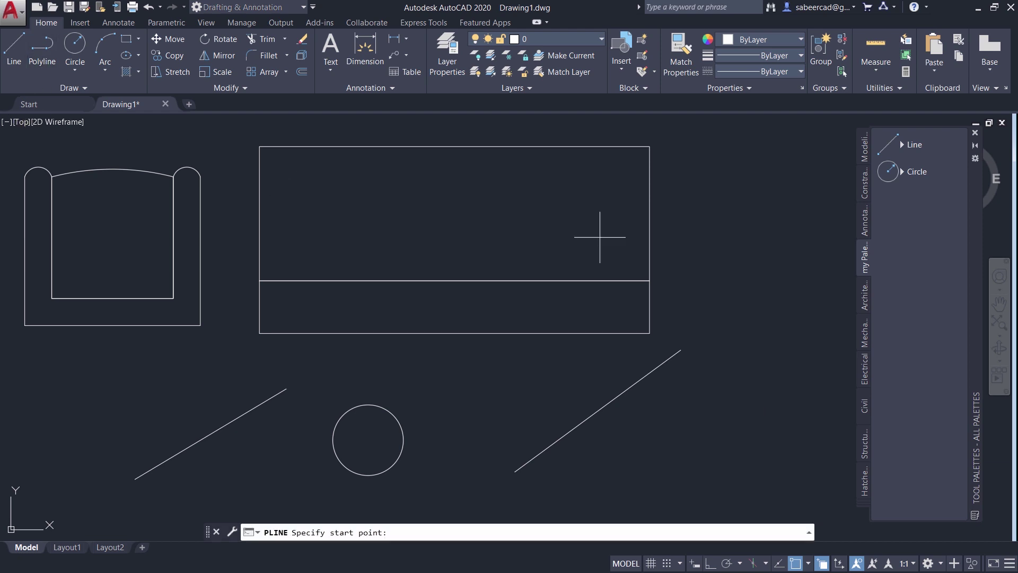
pyautogui.click(625, 473)
pyautogui.click(795, 302)
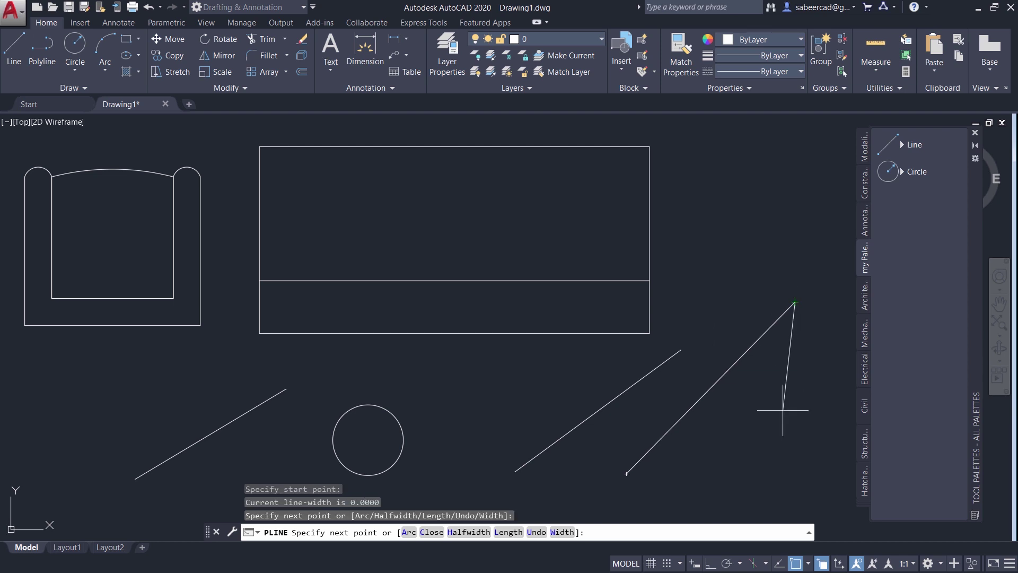
pyautogui.press('Return')
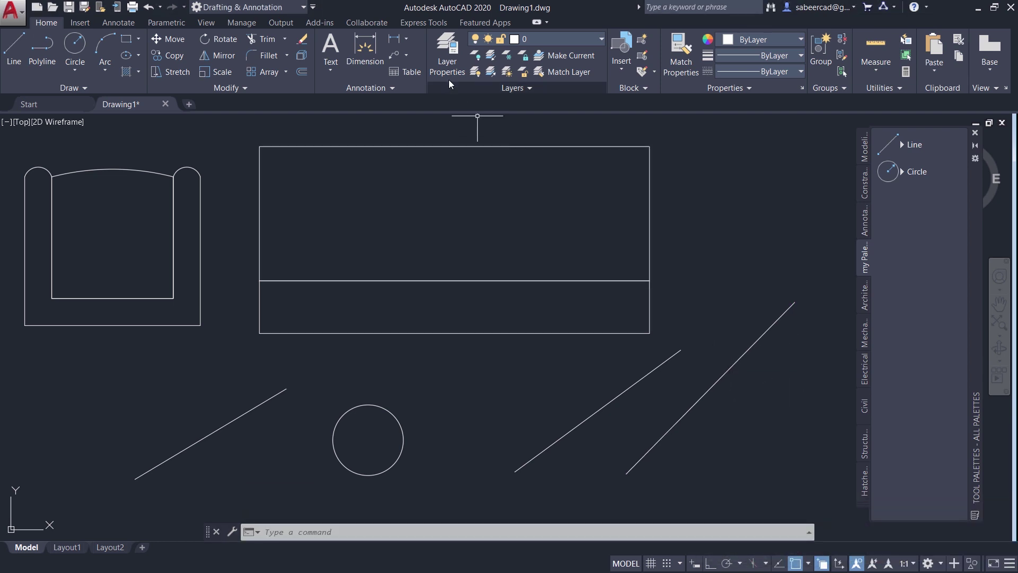
# Create a cyan layer named Walls in the Layer Properties Manager
pyautogui.write('la')
pyautogui.press('Return')
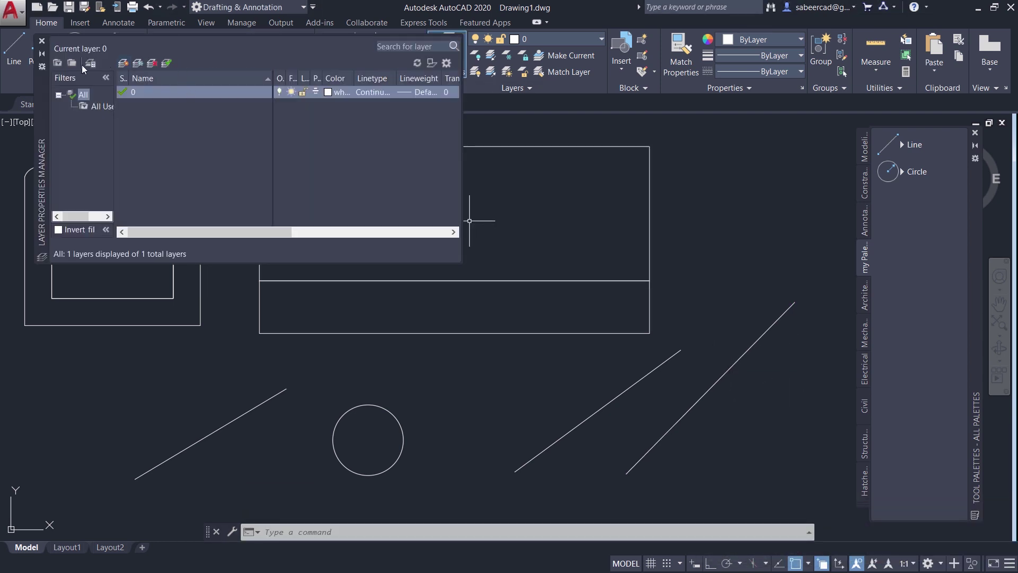
pyautogui.click(123, 63)
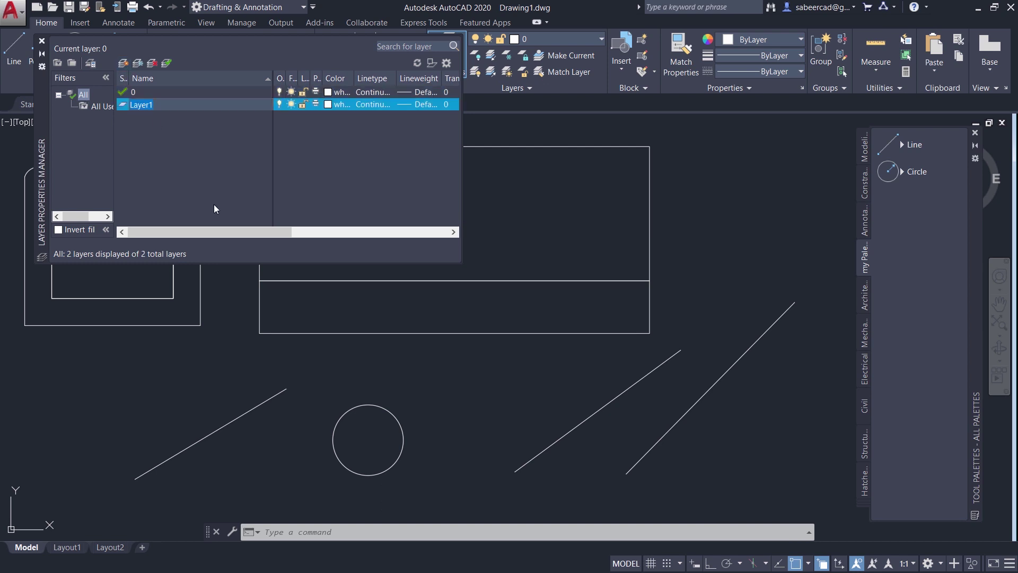
pyautogui.press('BackSpace')
pyautogui.write('Walls')
pyautogui.press('Return')
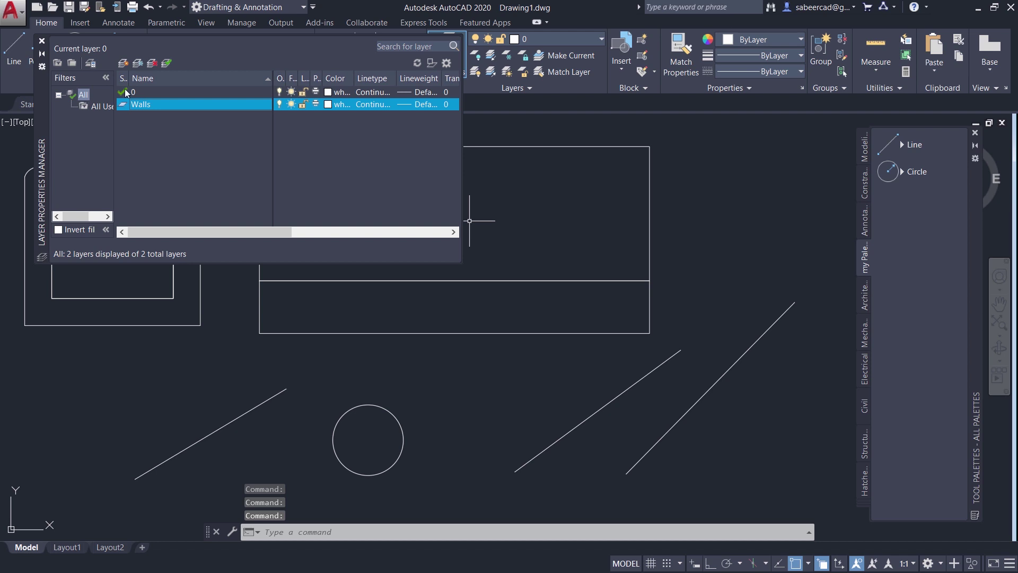
pyautogui.click(332, 107)
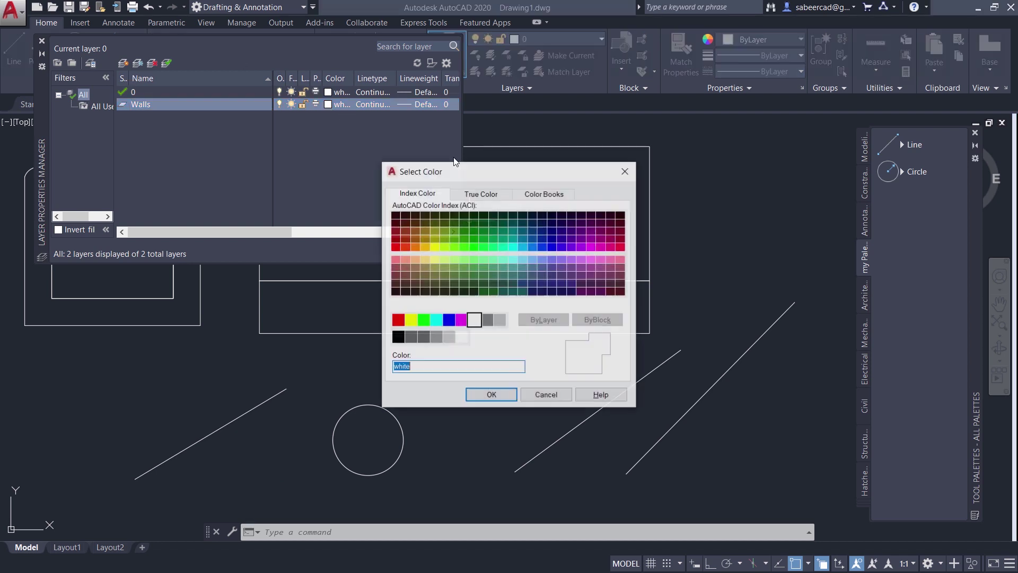
pyautogui.click(436, 320)
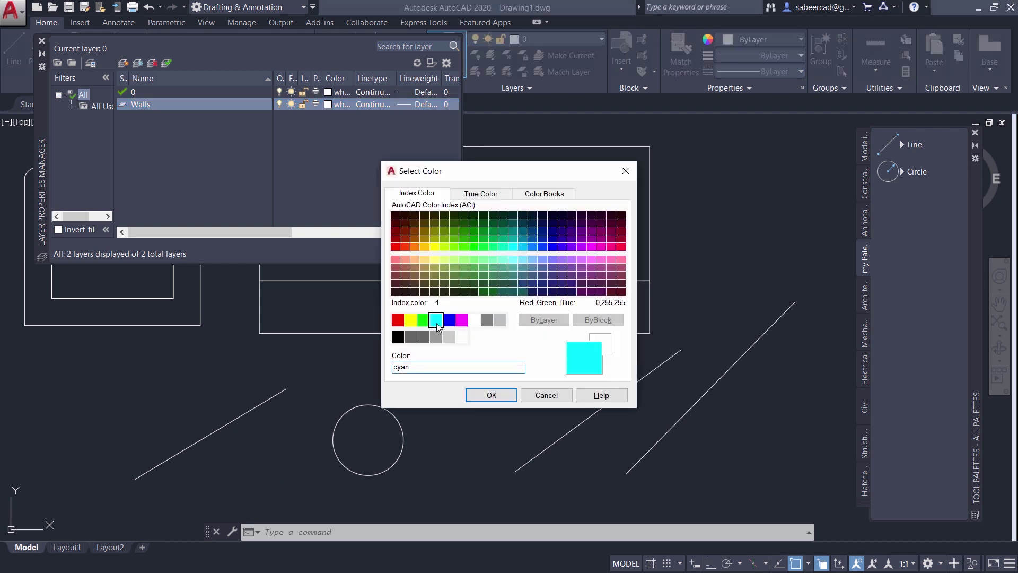
pyautogui.click(501, 394)
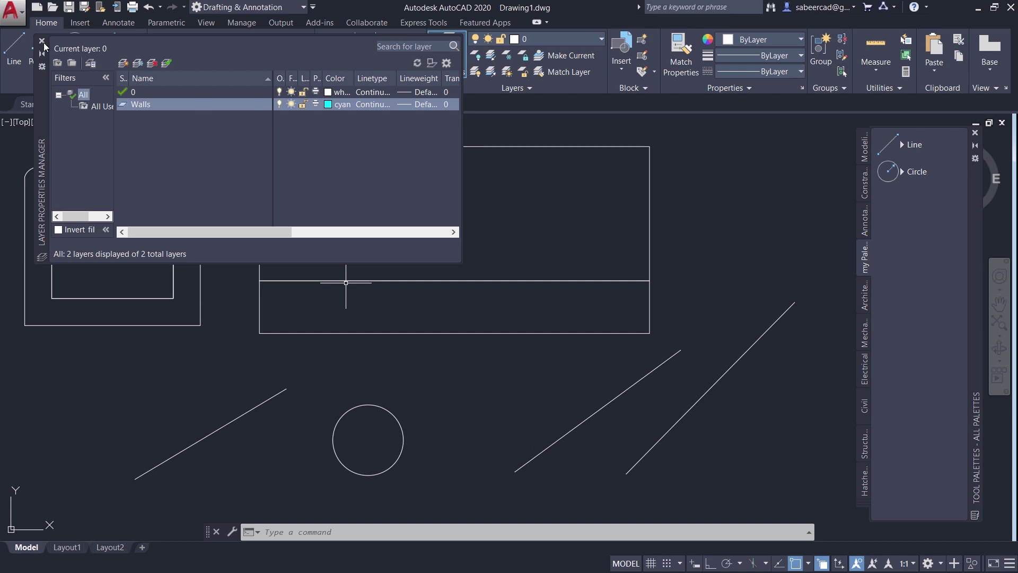
pyautogui.click(42, 41)
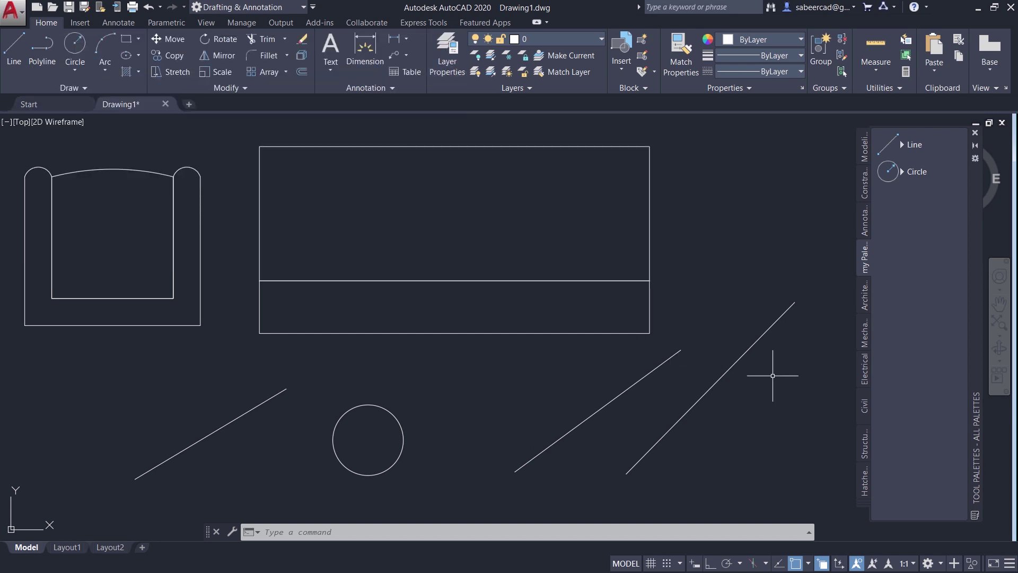
# Move the right-hand diagonal line to the Walls layer and drag it onto my Palette
pyautogui.click(733, 362)
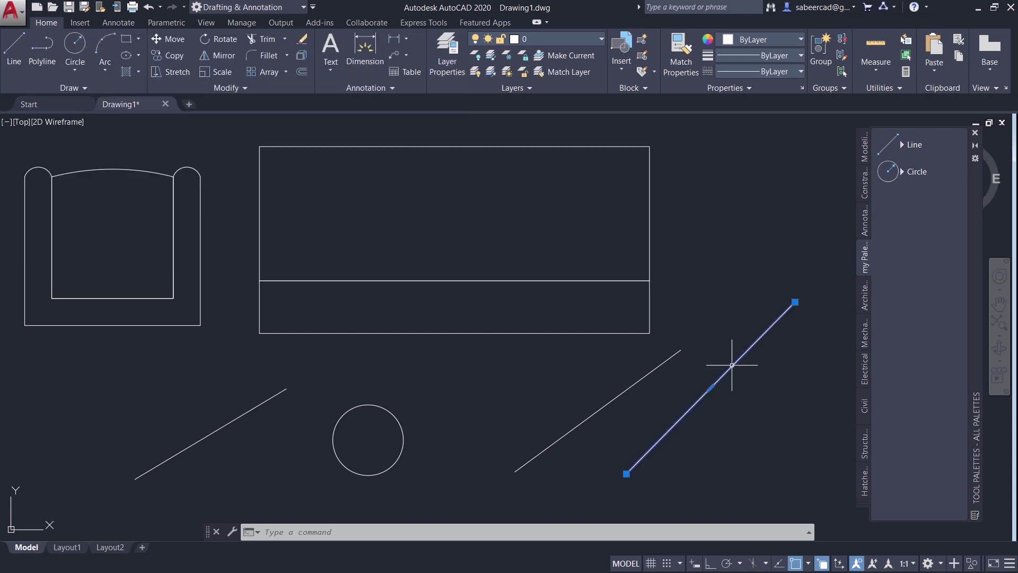
pyautogui.click(546, 42)
pyautogui.click(539, 74)
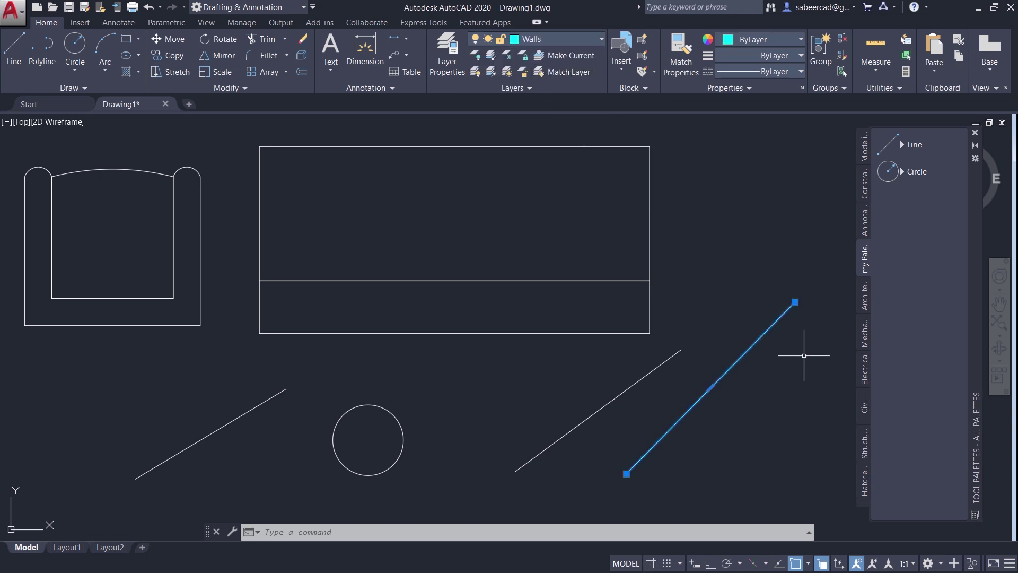
pyautogui.press('Escape')
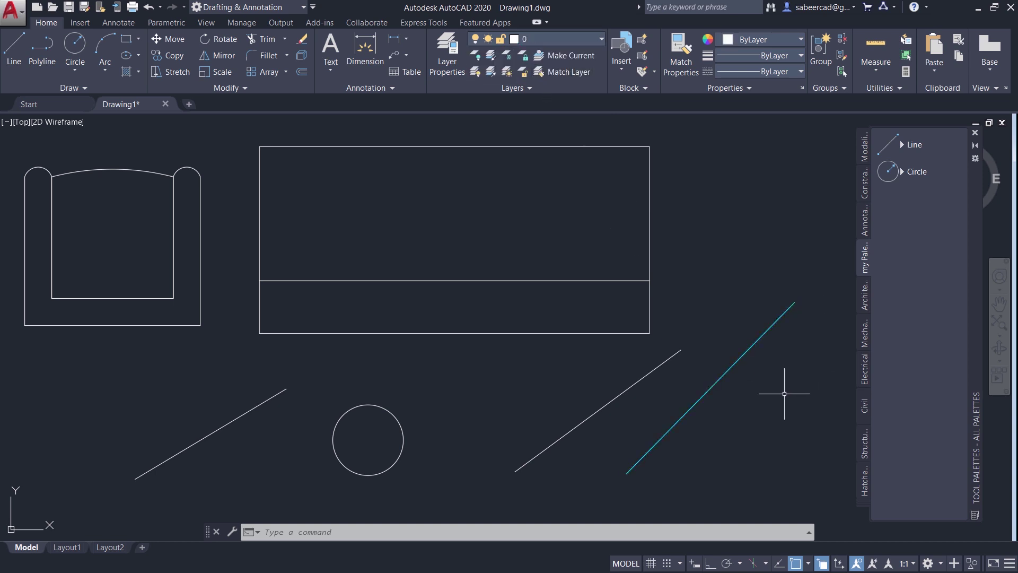
pyautogui.click(714, 385)
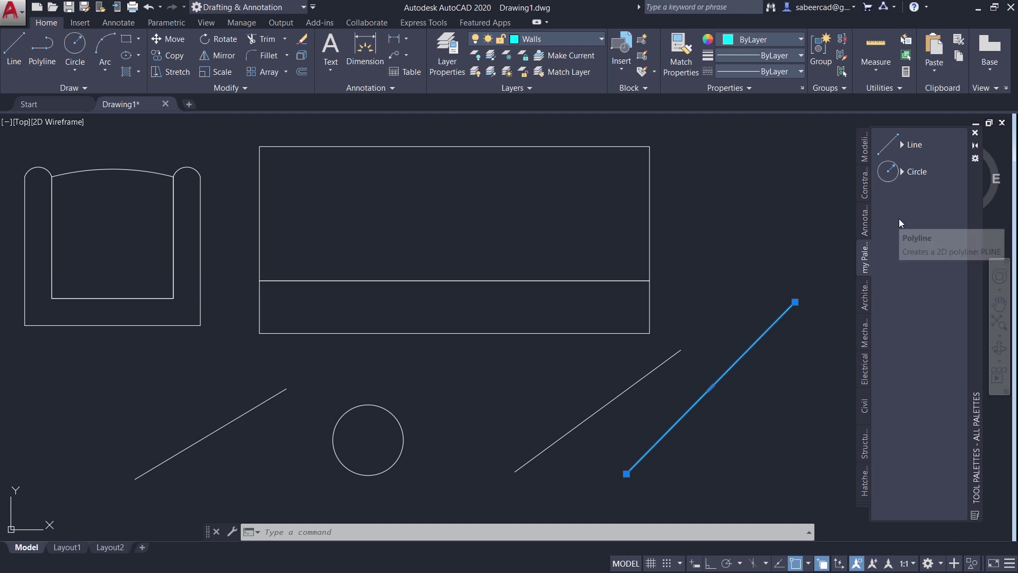
pyautogui.moveTo(898, 216); pyautogui.dragTo(898, 216)
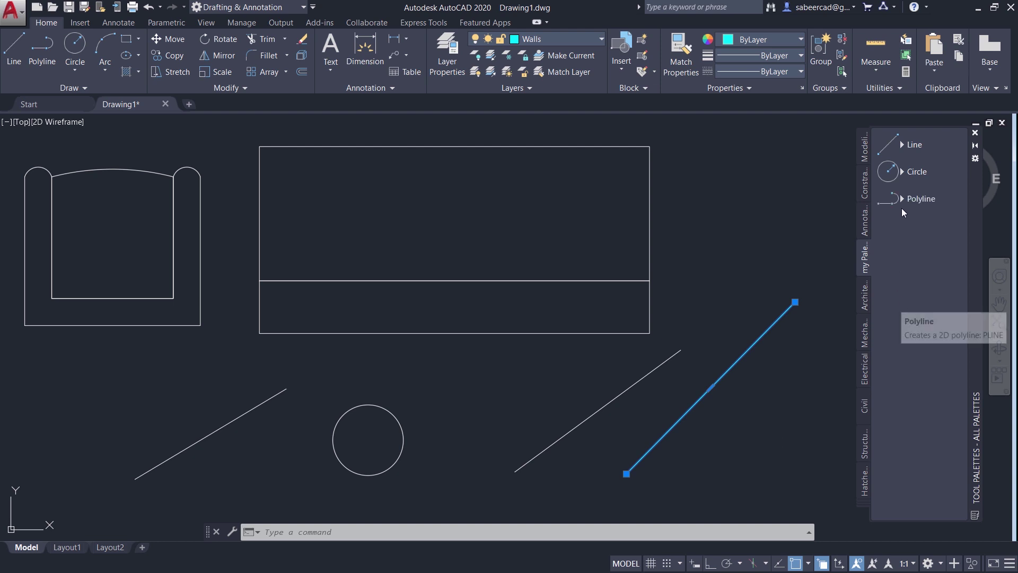
# Rename the Polyline palette tool to 'Walls' and start a new blank drawing
pyautogui.rightClick(912, 200)
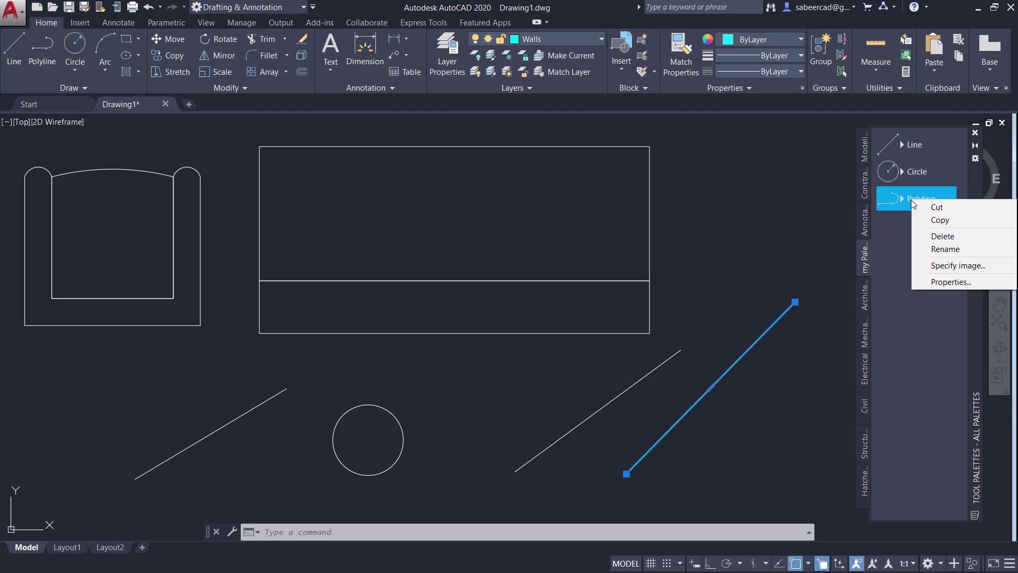
pyautogui.click(941, 249)
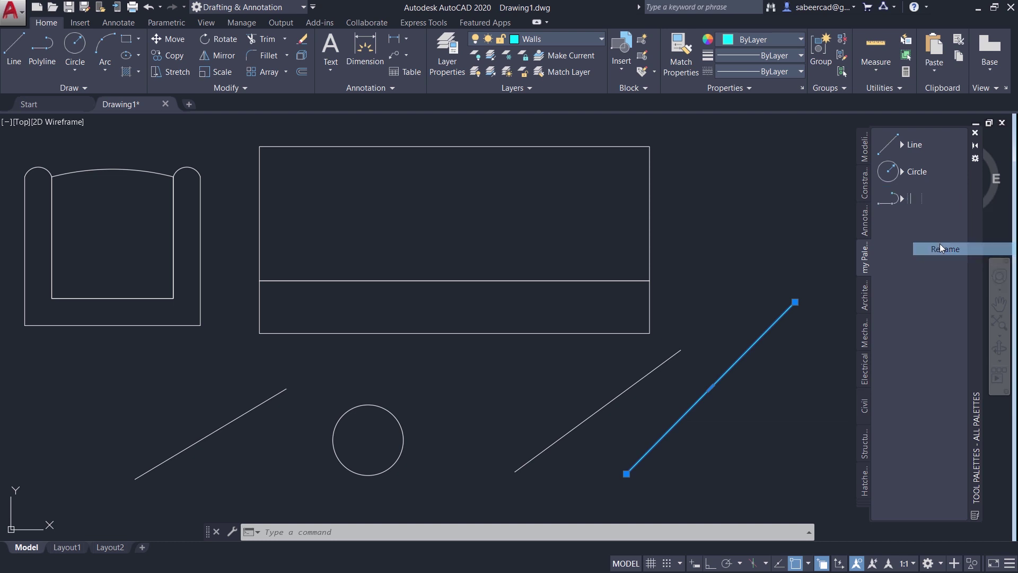
pyautogui.write('Walls')
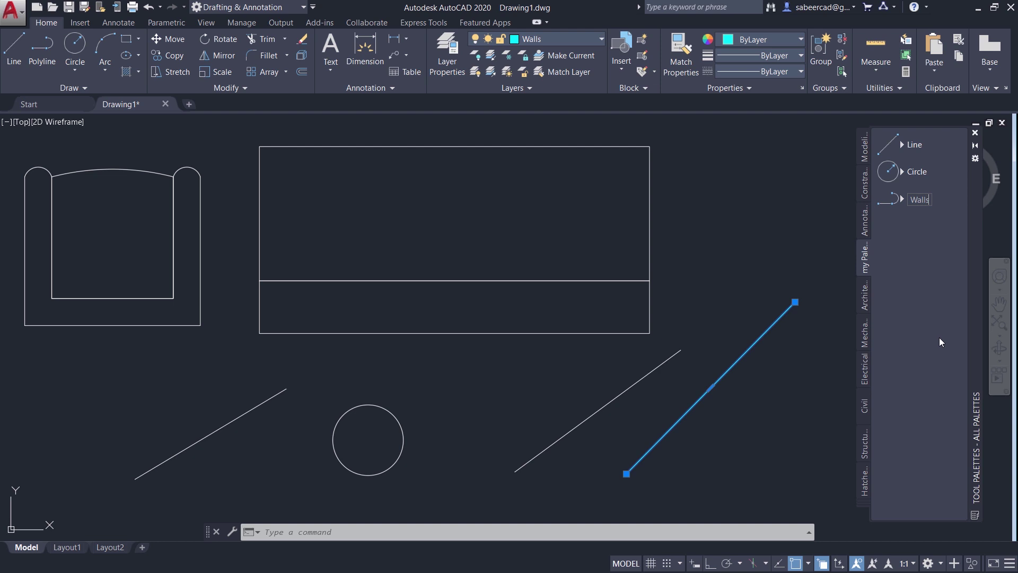
pyautogui.press('Return')
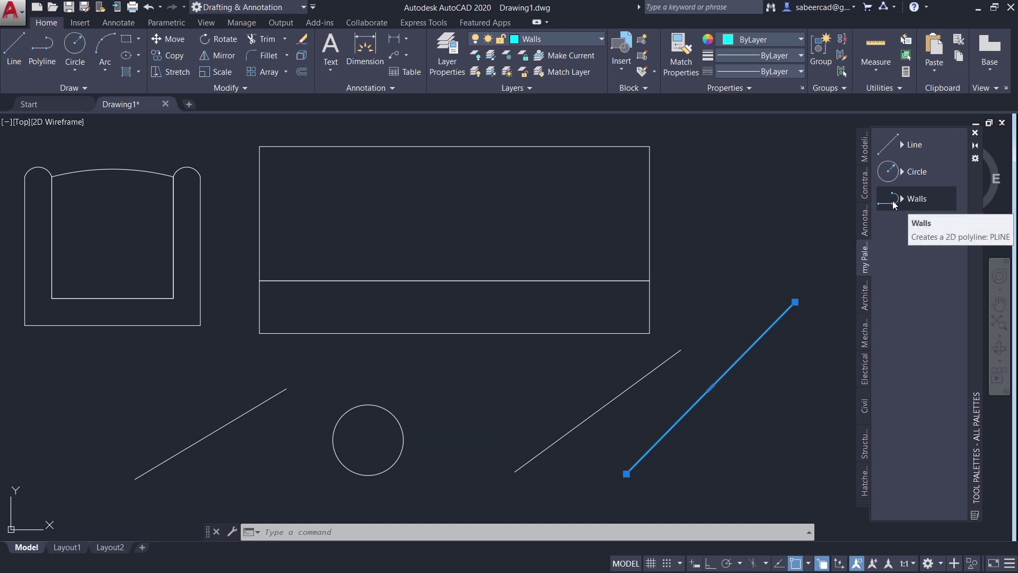
pyautogui.hotkey('ctrl', 'n')
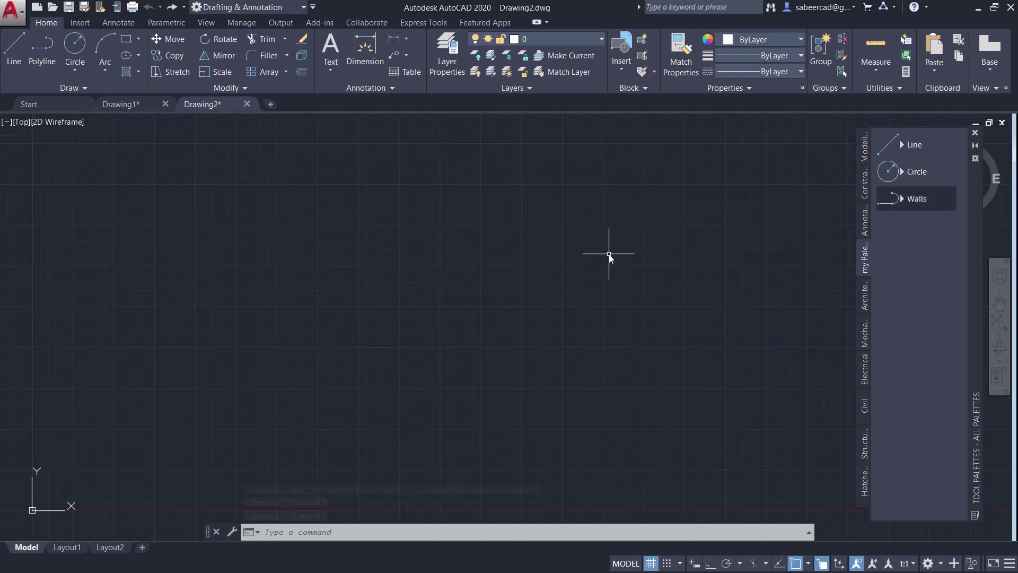
pyautogui.click(556, 41)
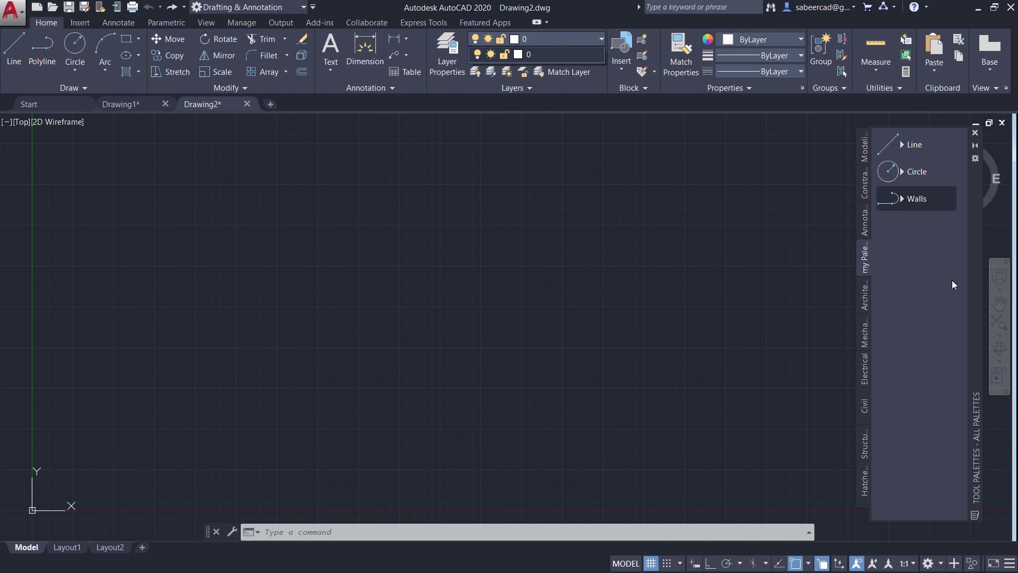
# Using the palette's Walls tool with Ortho on, trace the left, top and stepped right walls
pyautogui.click(886, 202)
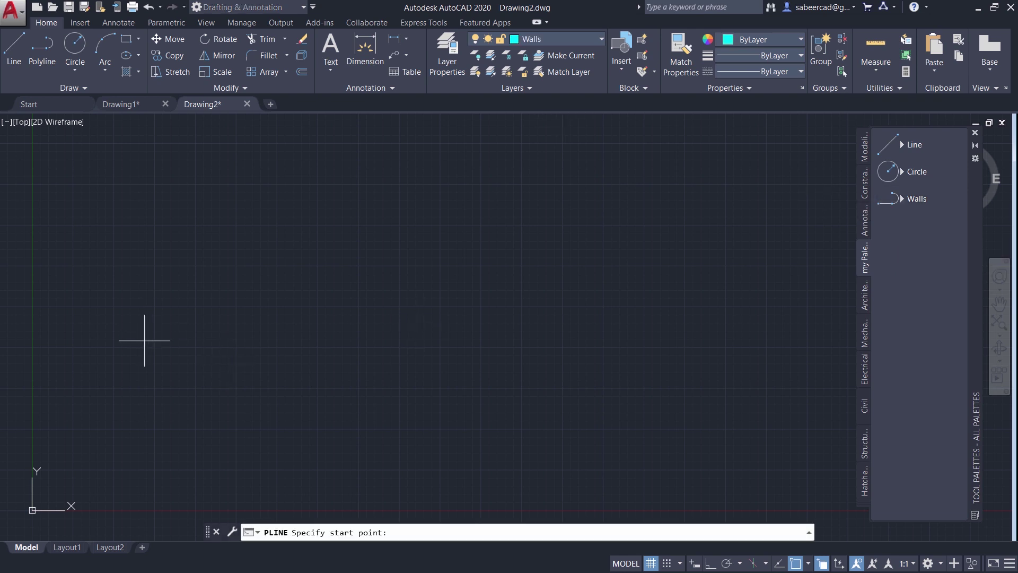
pyautogui.click(135, 475)
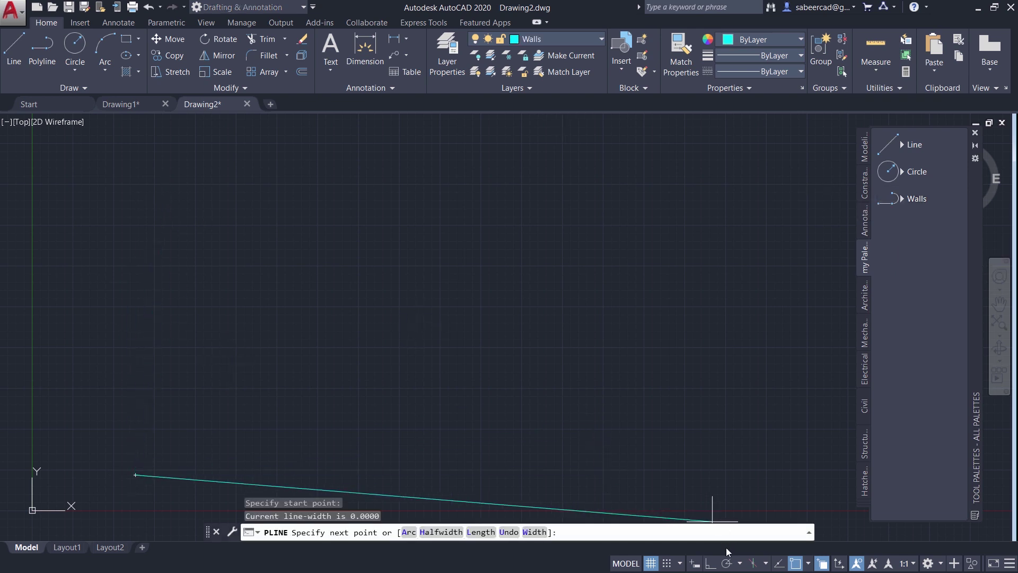
pyautogui.click(711, 564)
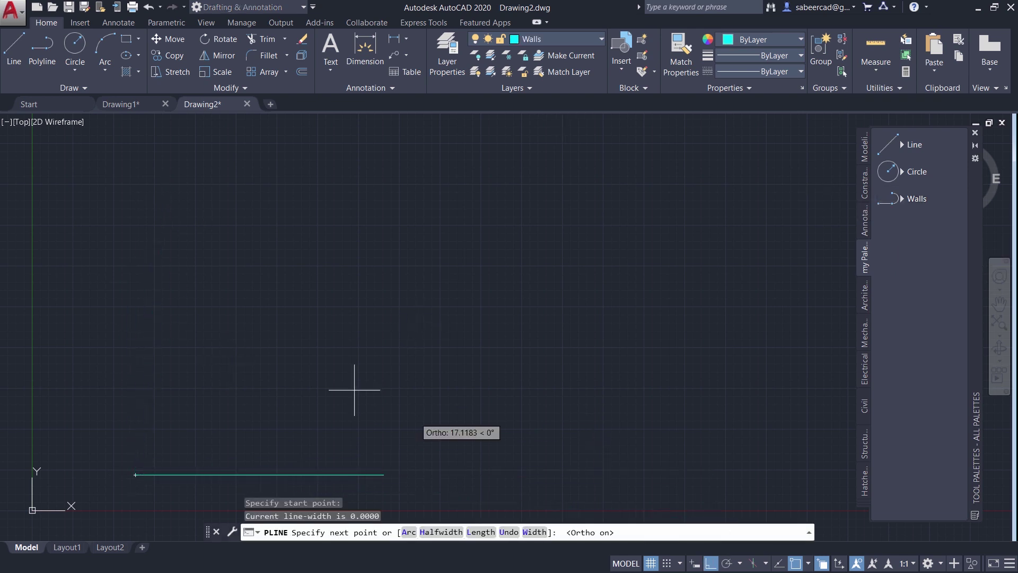
pyautogui.click(145, 164)
pyautogui.click(442, 159)
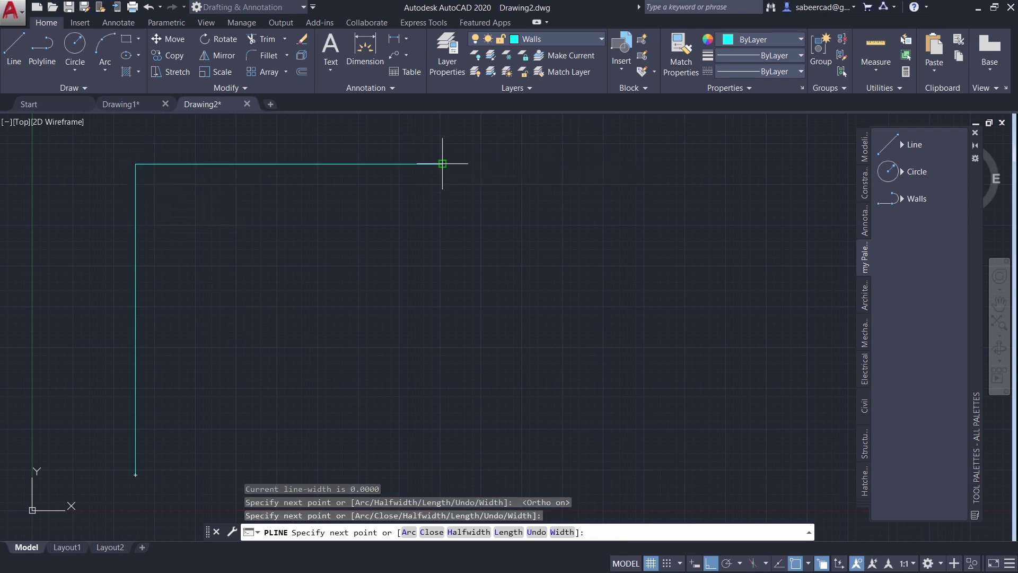
pyautogui.click(443, 233)
pyautogui.click(620, 237)
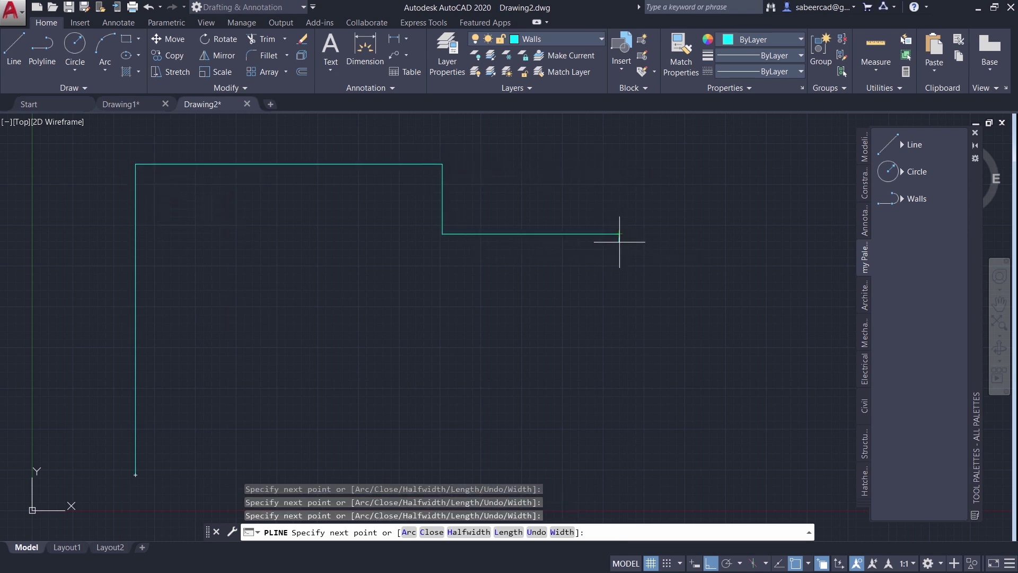
pyautogui.click(619, 376)
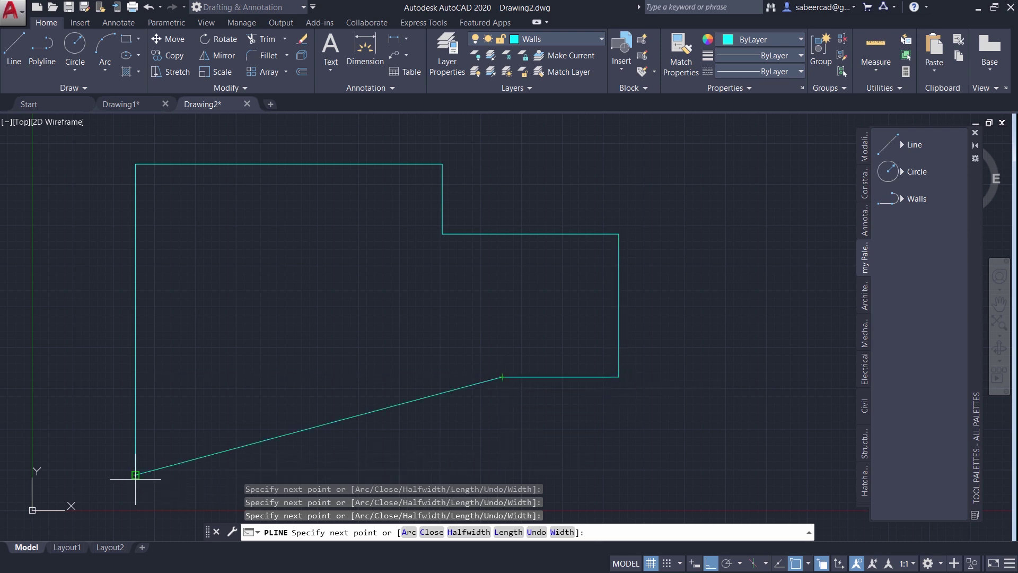
# Add the lower step's corners and close the cyan wall outline back to its start
pyautogui.click(502, 377)
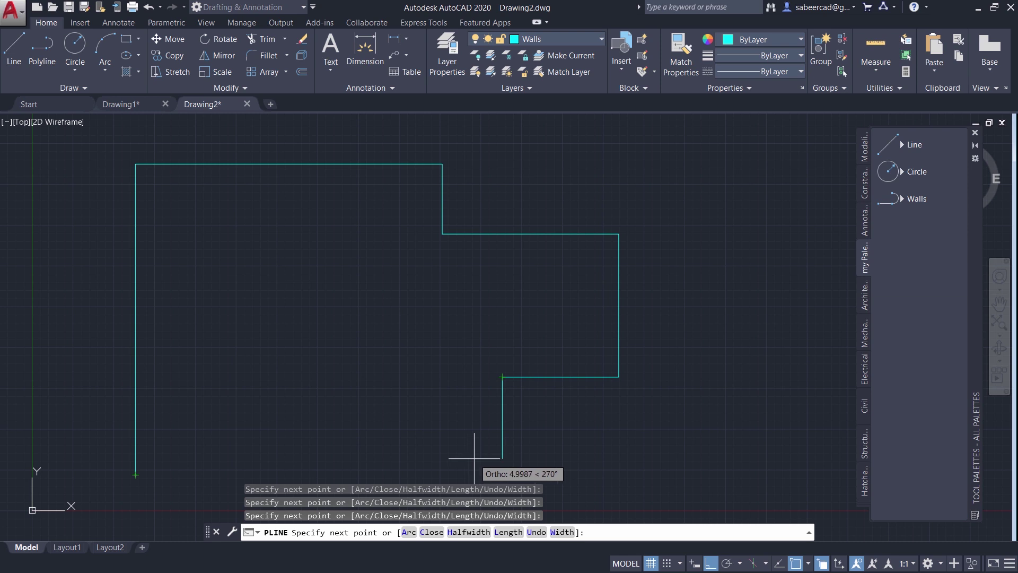
pyautogui.press('F11')
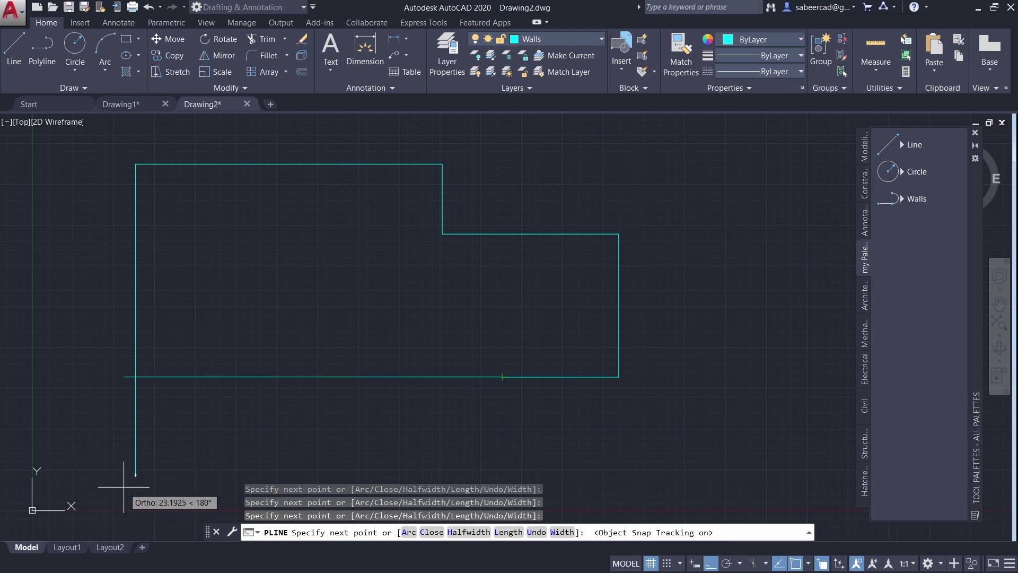
pyautogui.click(502, 474)
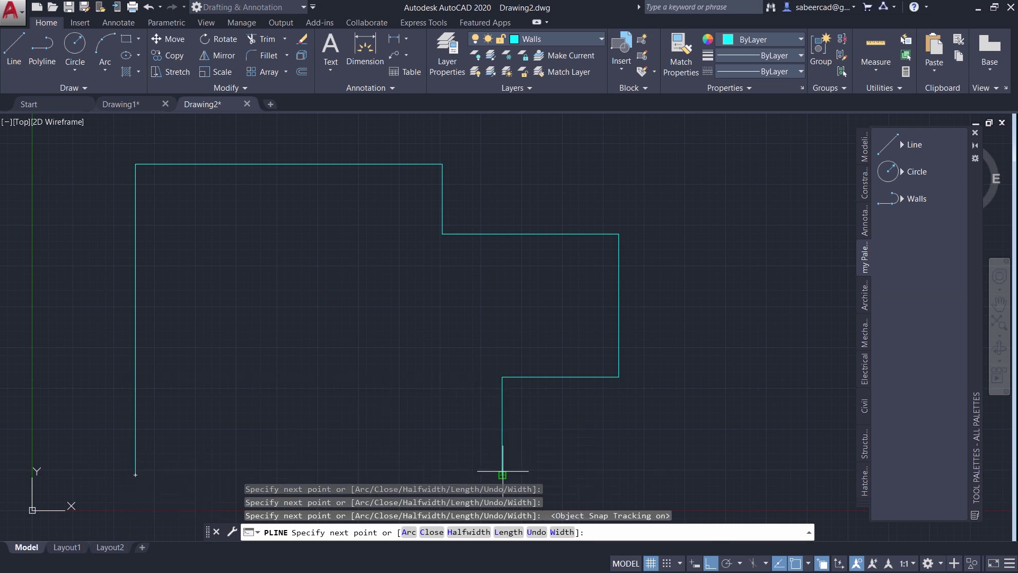
pyautogui.rightClick(128, 450)
pyautogui.click(160, 309)
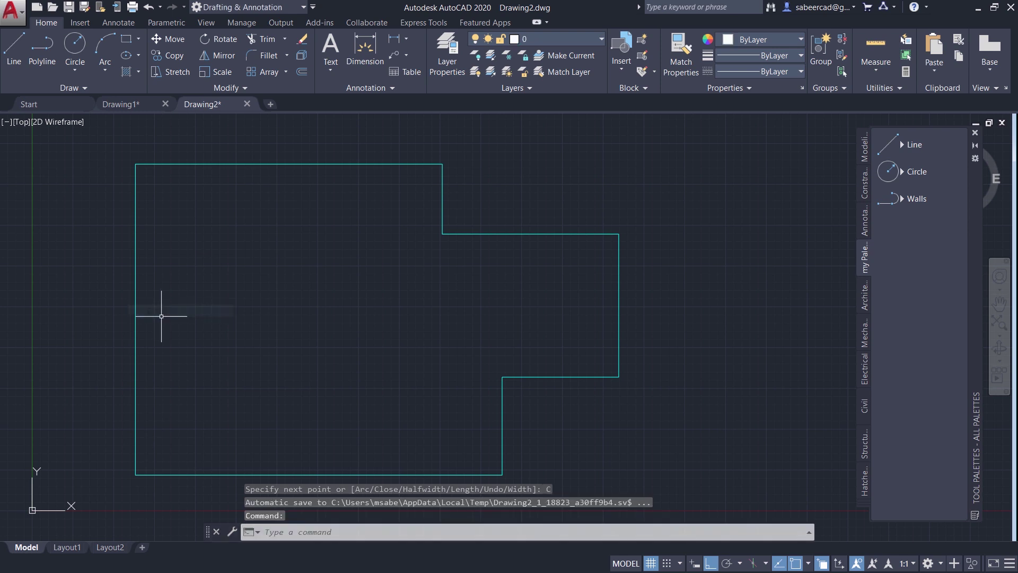
pyautogui.press('Escape')
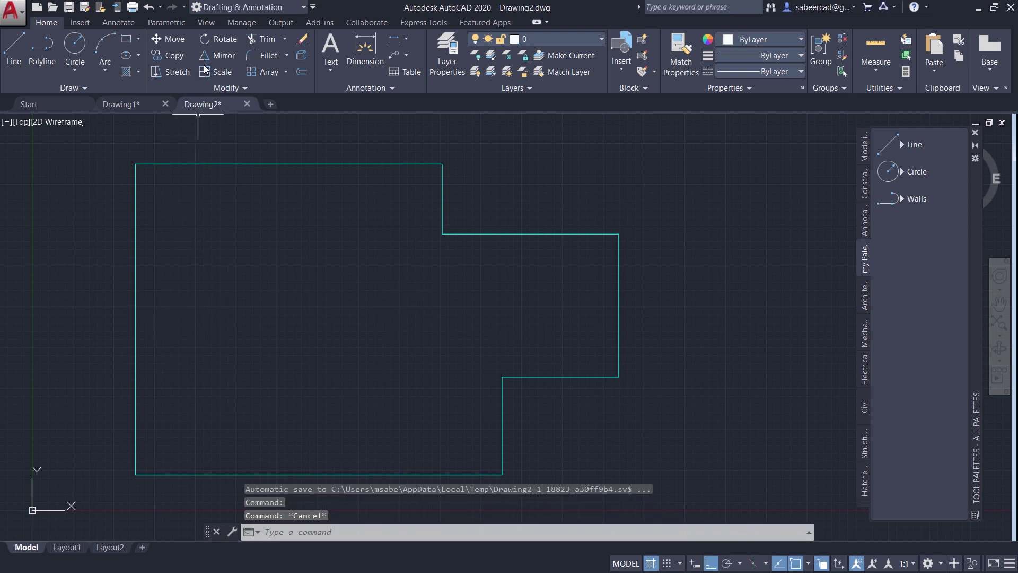
# Offset the wall outline inward by a picked distance, then check the drawing's layer list
pyautogui.click(301, 72)
pyautogui.click(308, 250)
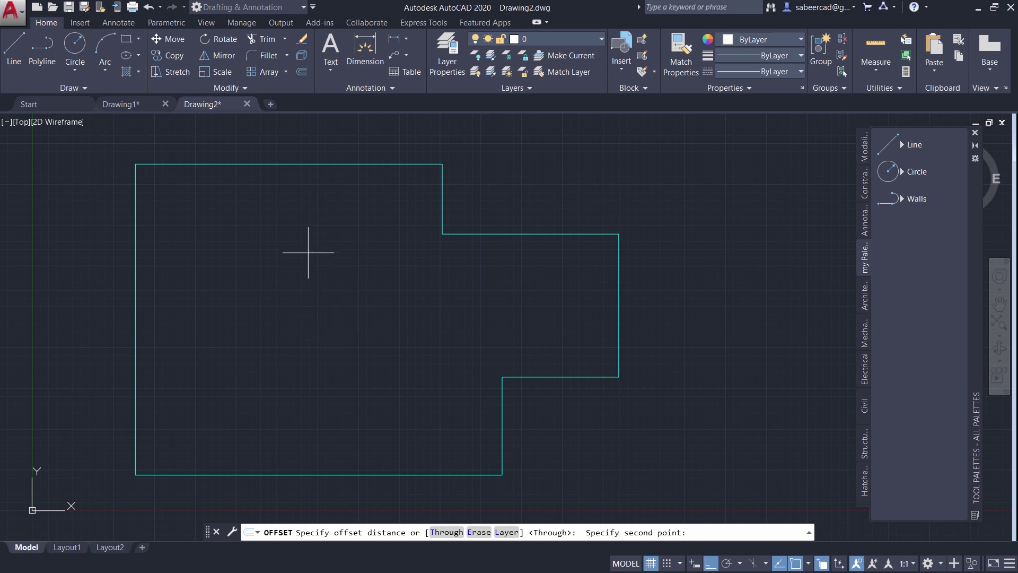
pyautogui.click(308, 267)
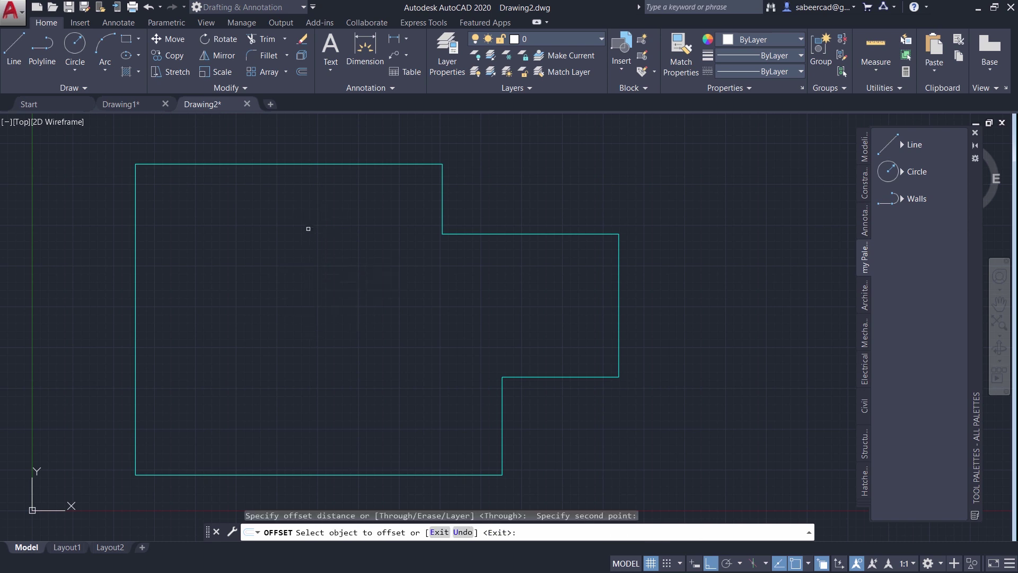
pyautogui.click(314, 166)
pyautogui.click(325, 224)
pyautogui.press('Escape')
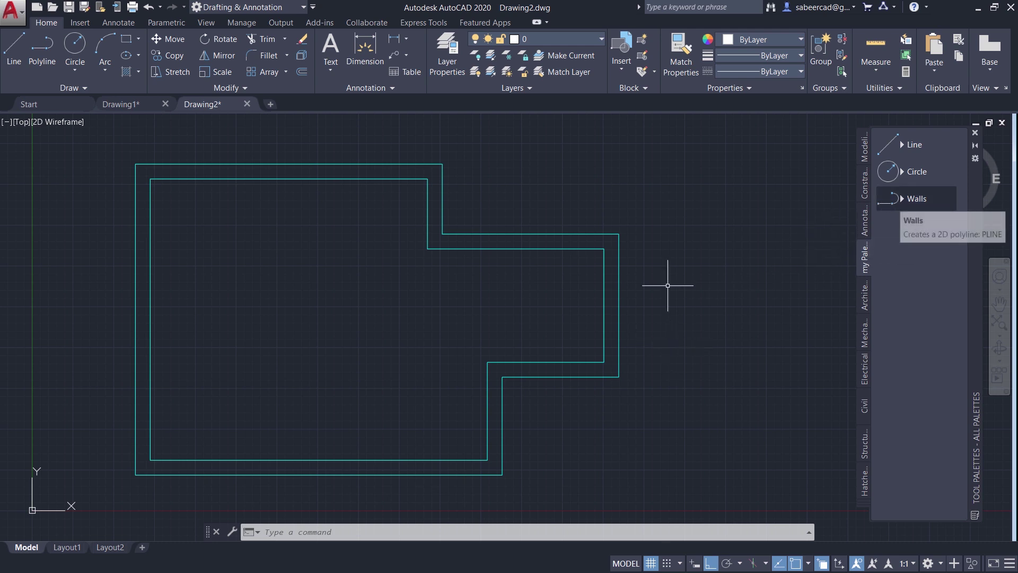
pyautogui.click(556, 41)
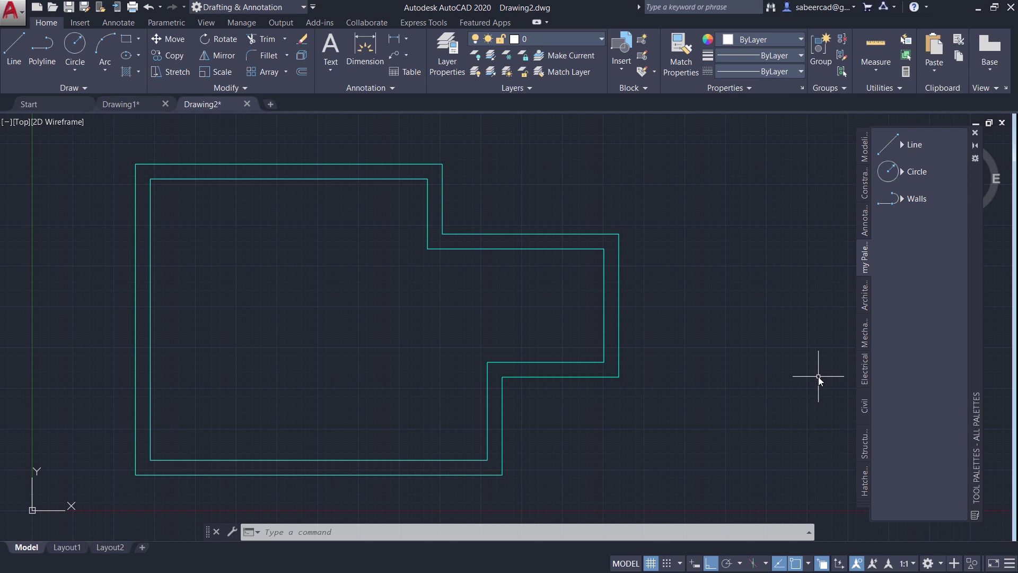
# Add a 'My Fav.Commands' text label, move it to the palette top, and switch to Drawing1
pyautogui.rightClick(899, 240)
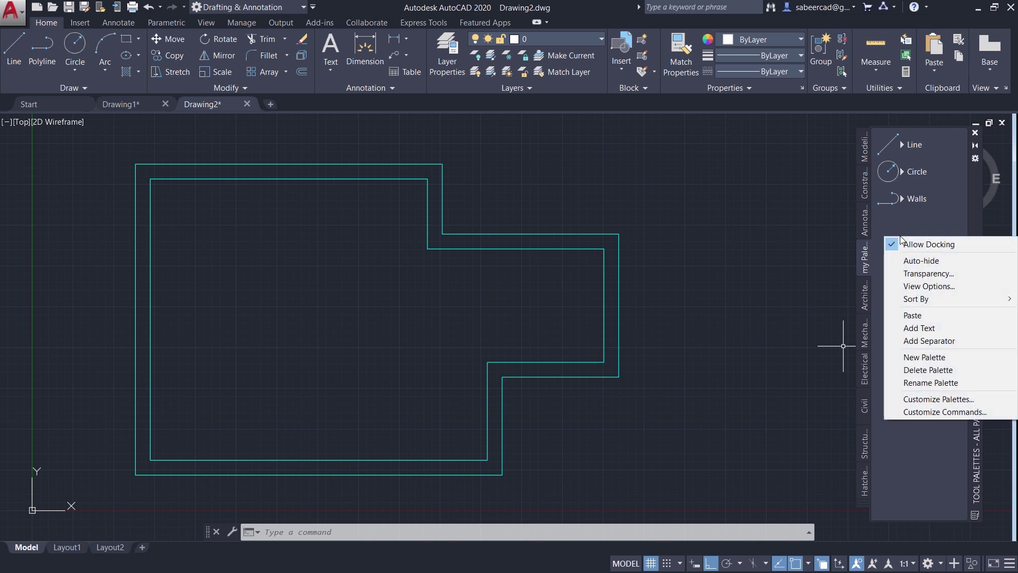
pyautogui.click(927, 328)
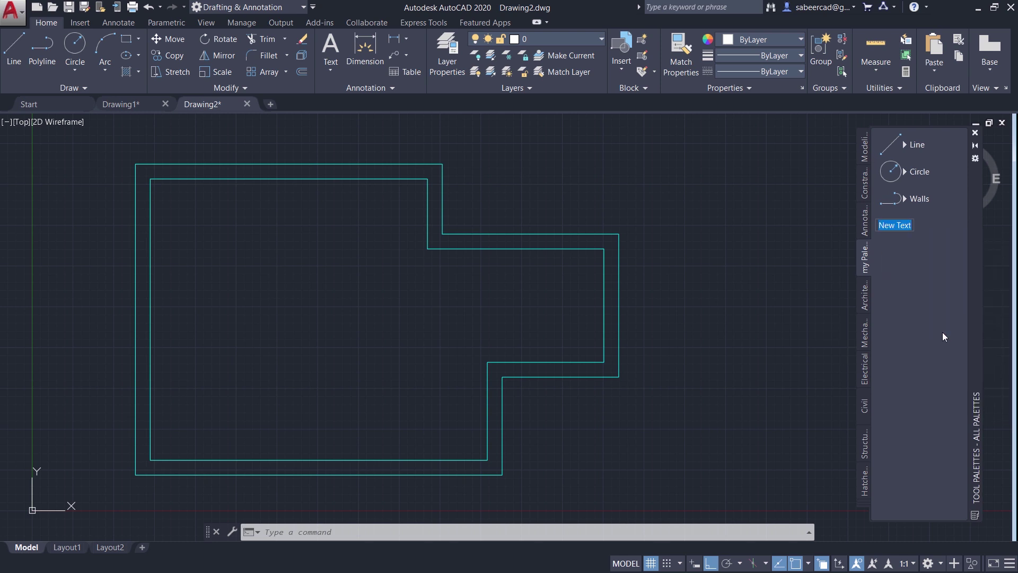
pyautogui.write('My Fav.Commands')
pyautogui.press('Return')
pyautogui.moveTo(921, 218); pyautogui.dragTo(921, 137)
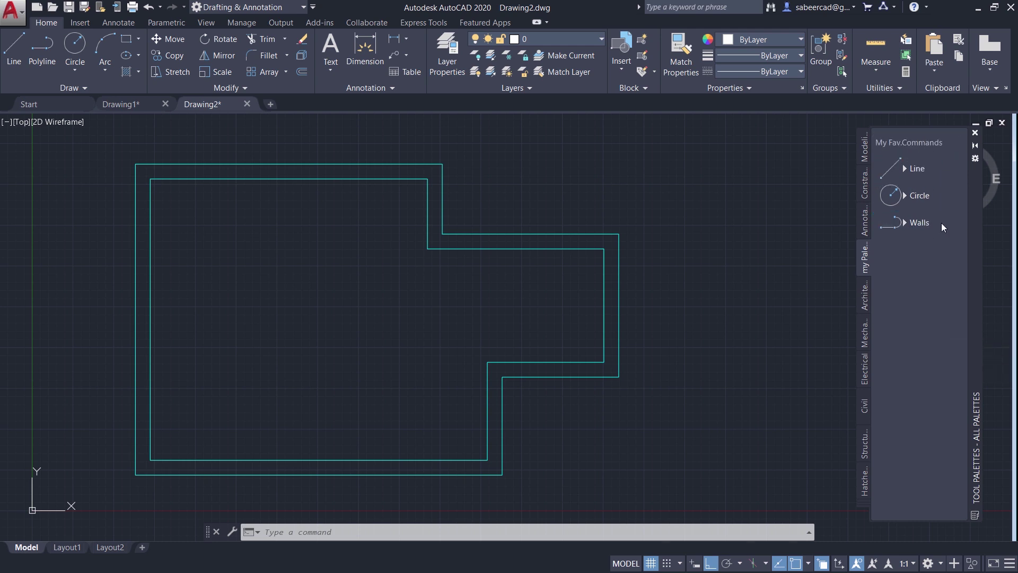
pyautogui.hotkey('ctrl', 'Tab')
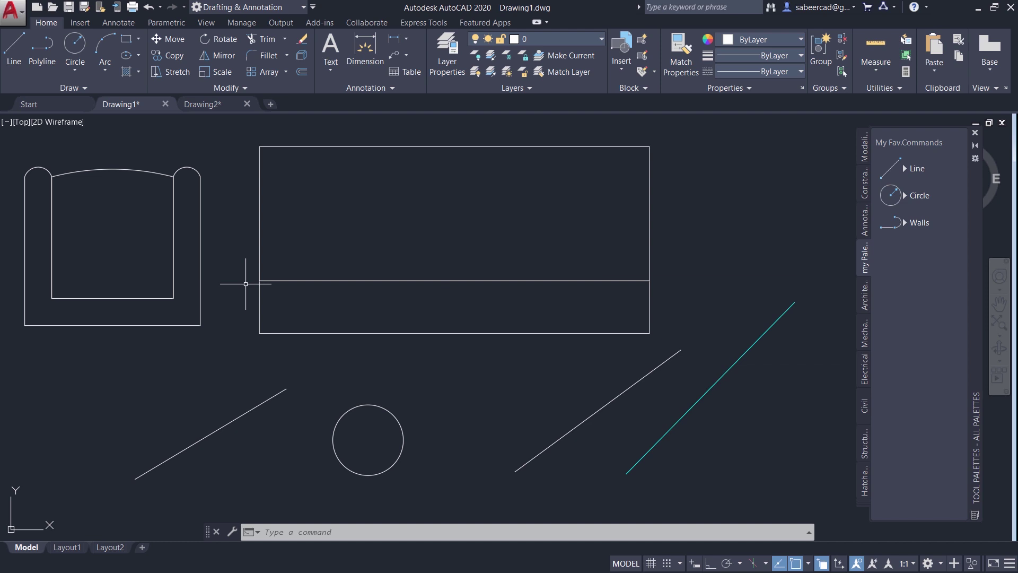
# Copy the armchair and paste it onto the tool palette, which raises a save-first warning
pyautogui.press('Escape')
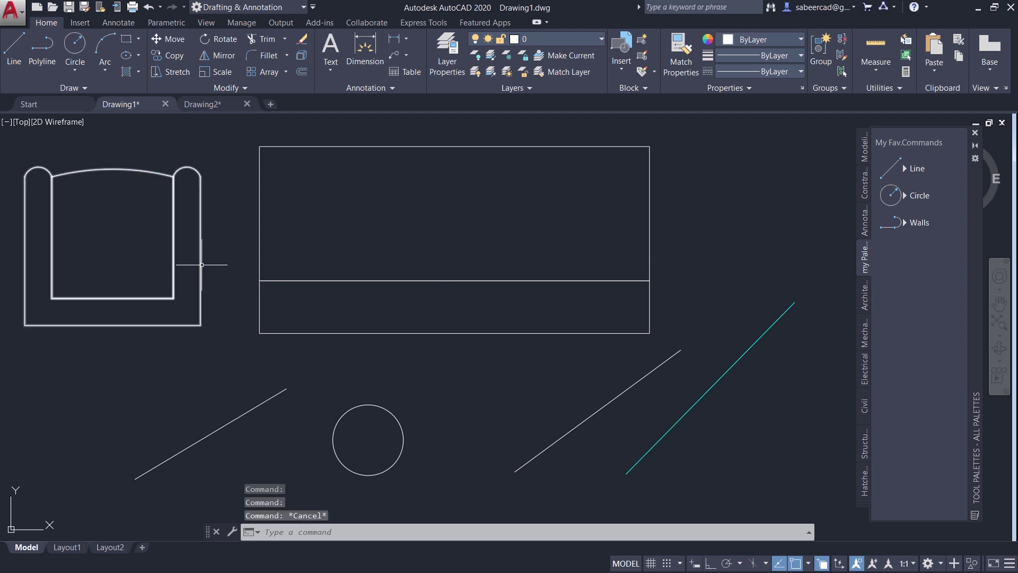
pyautogui.click(202, 264)
pyautogui.press('Escape')
pyautogui.click(201, 264)
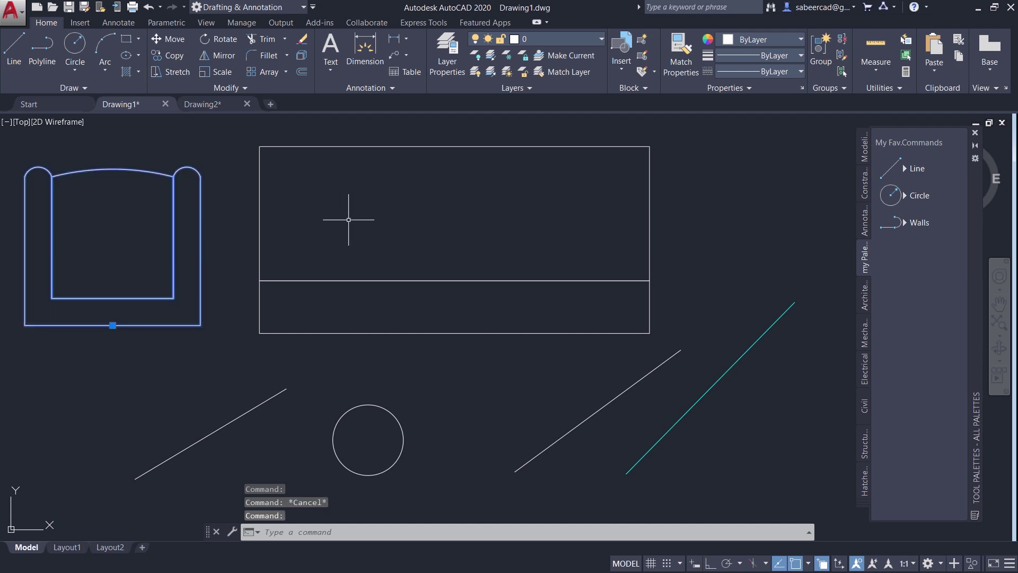
pyautogui.hotkey('ctrl', 'c')
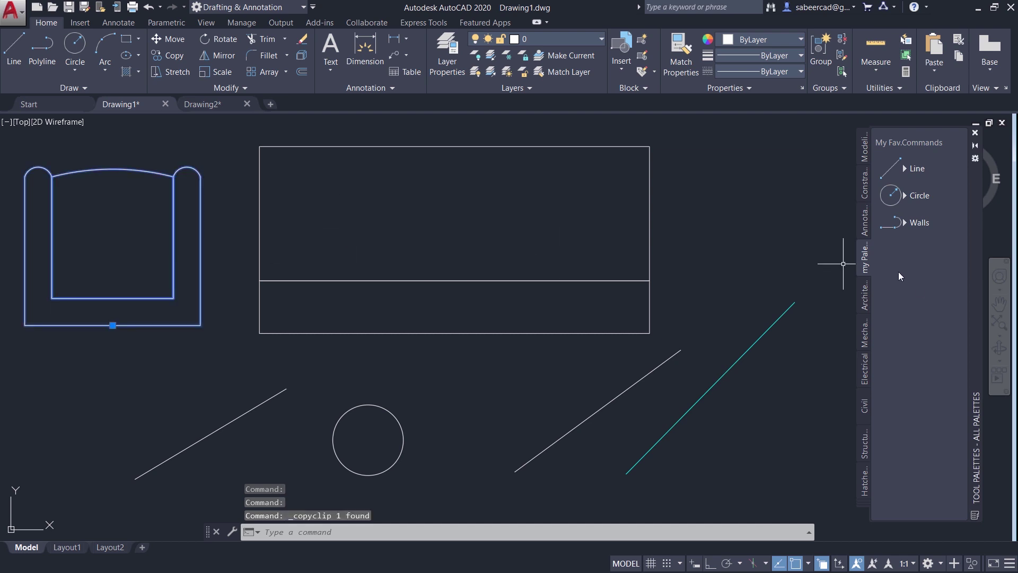
pyautogui.hotkey('ctrl', 'v')
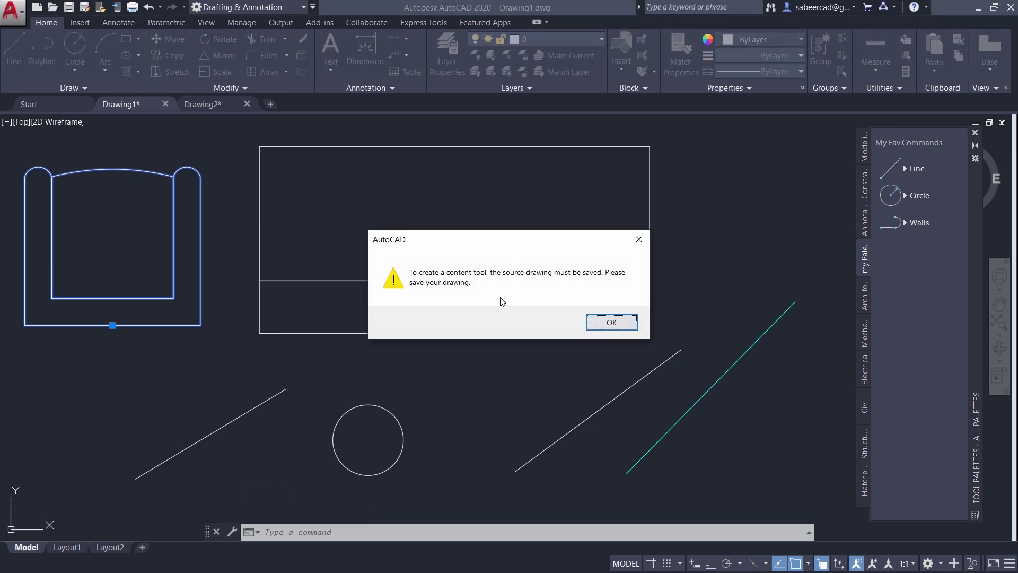
# Dismiss the warning and save Drawing1 to the Desktop as TEST1.dwg
pyautogui.click(605, 325)
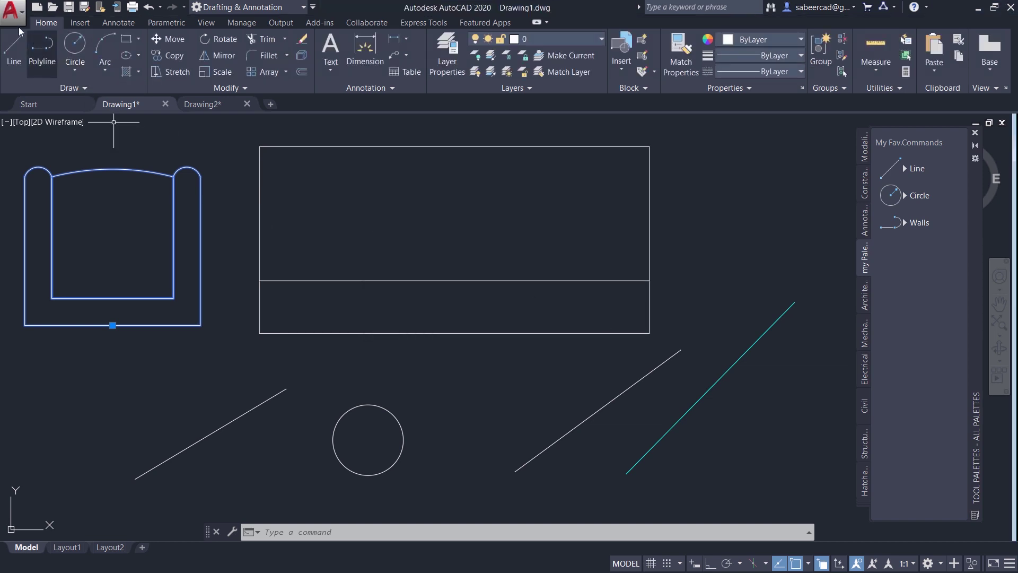
pyautogui.click(12, 10)
pyautogui.click(50, 172)
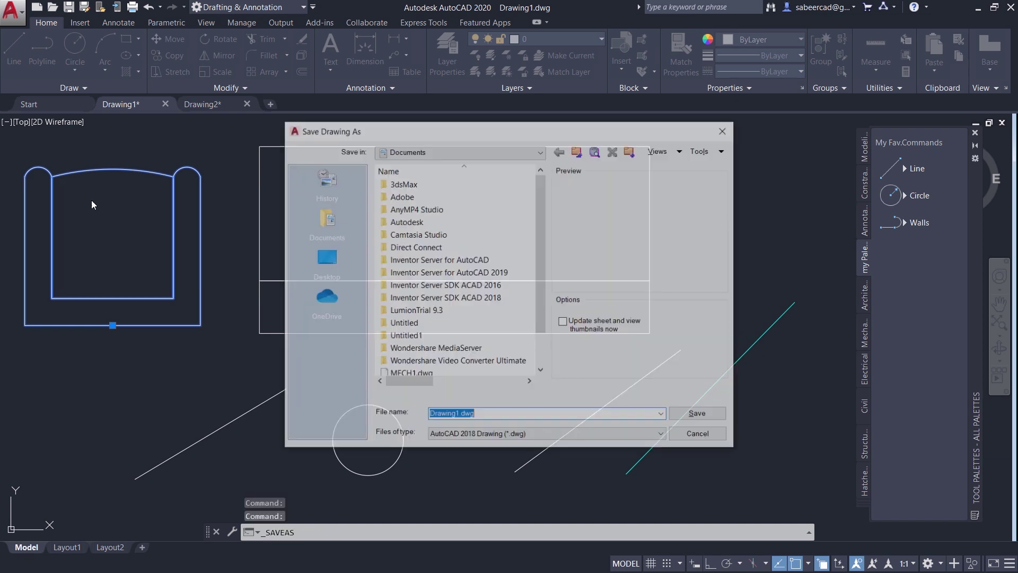
pyautogui.click(453, 153)
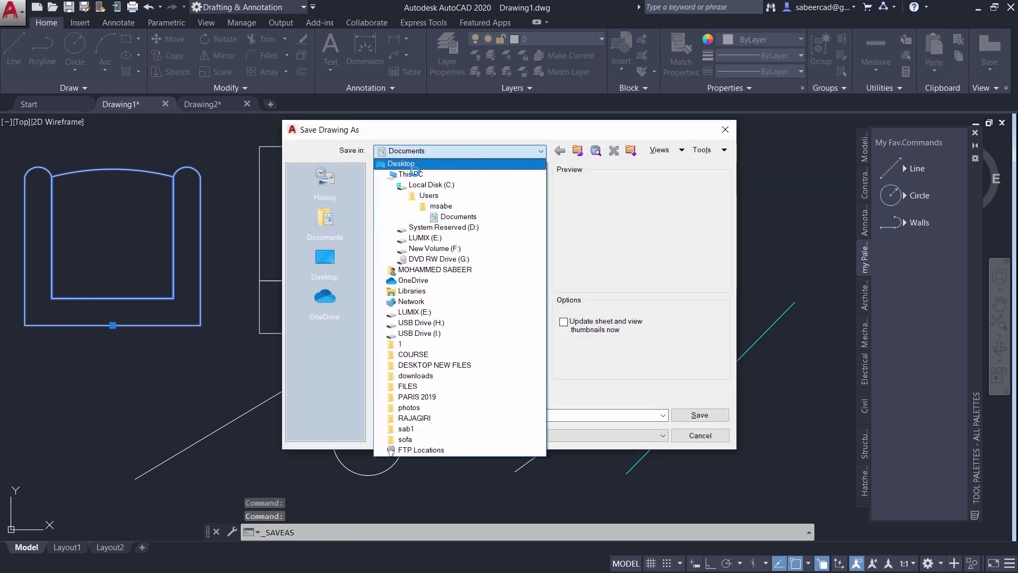
pyautogui.click(408, 161)
pyautogui.click(499, 415)
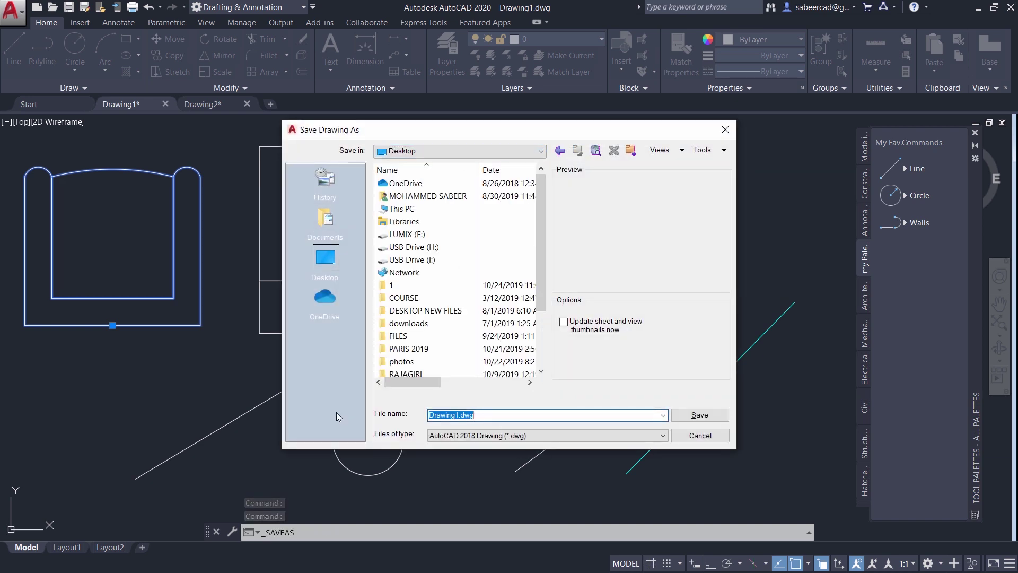
pyautogui.write('TEST1')
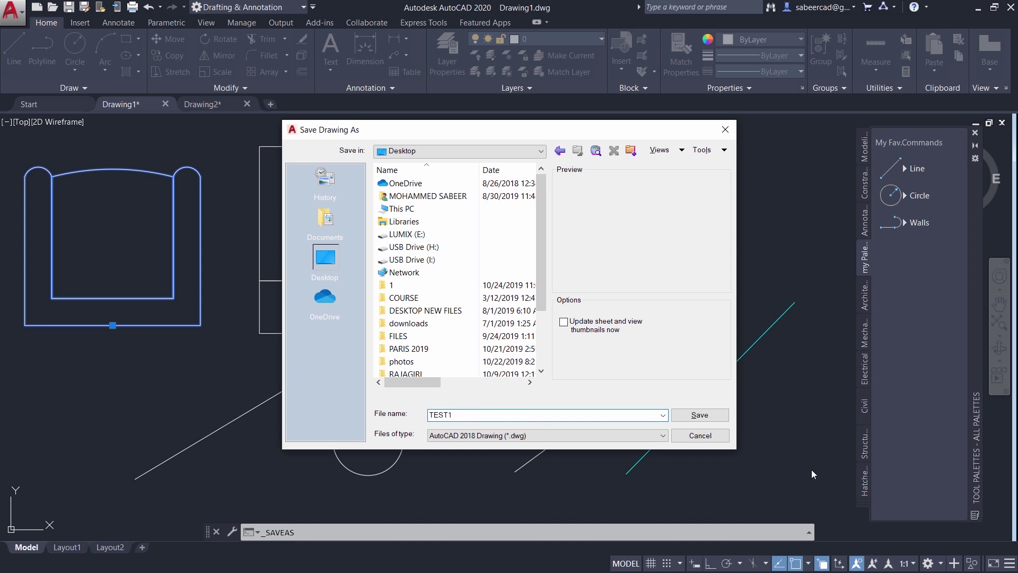
pyautogui.click(690, 416)
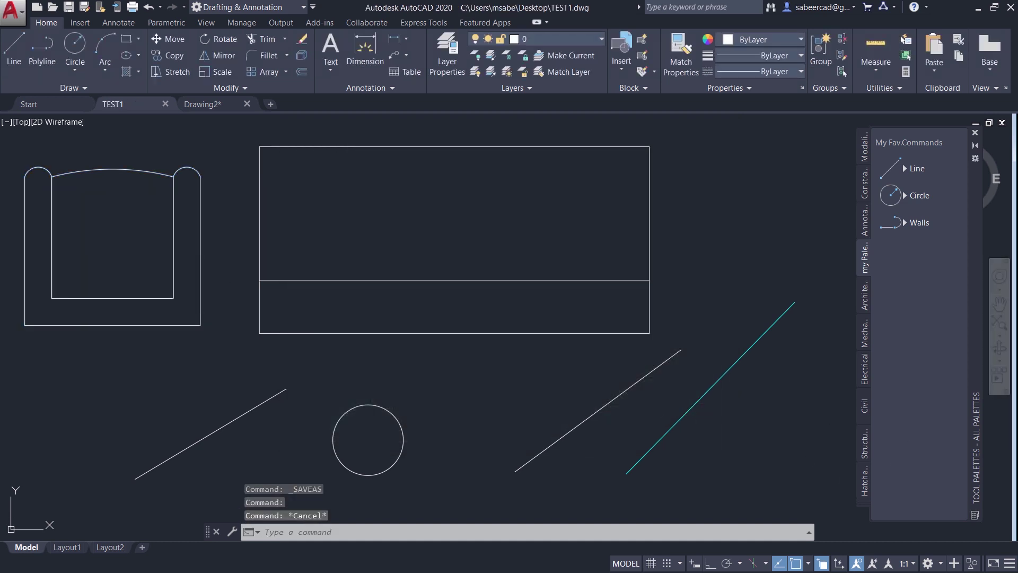
# Copy the selected armchair and paste it onto the palette twice as SOFA1 block tools
pyautogui.hotkey('ctrl', 'c')
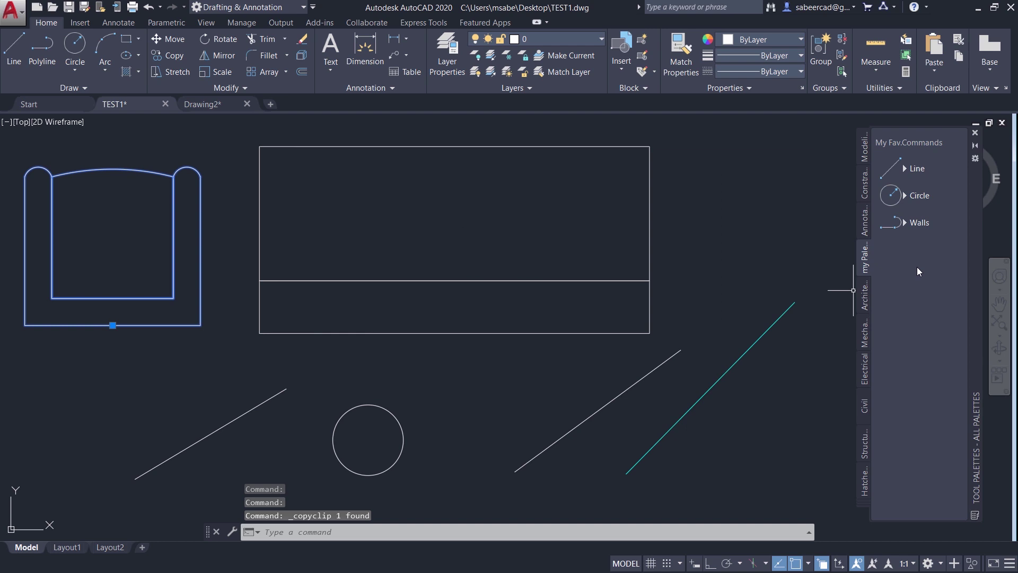
pyautogui.hotkey('ctrl', 'v')
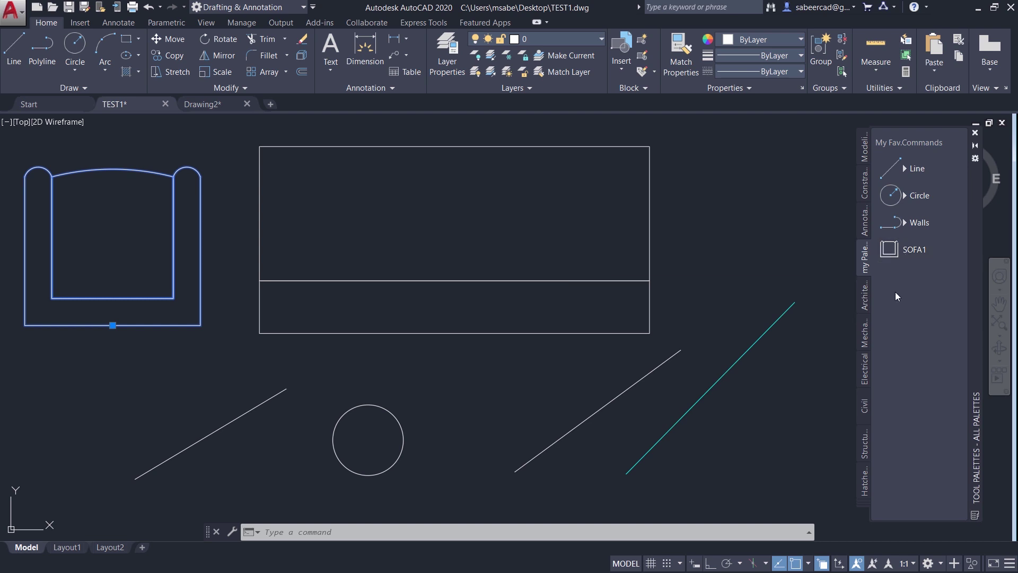
pyautogui.hotkey('ctrl', 'v')
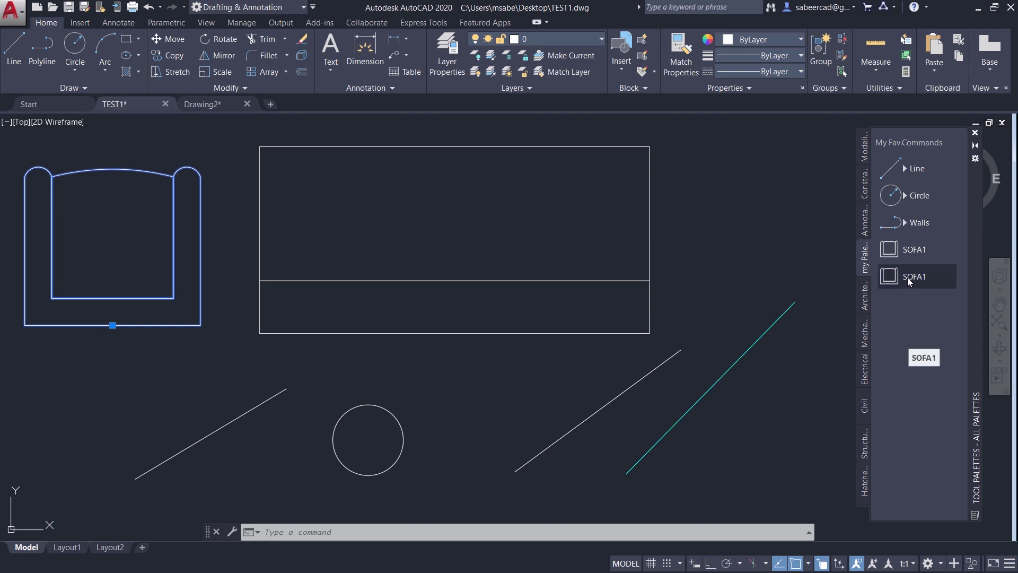
# Rename the second armchair tool to SOFA2
pyautogui.rightClick(907, 277)
pyautogui.click(922, 356)
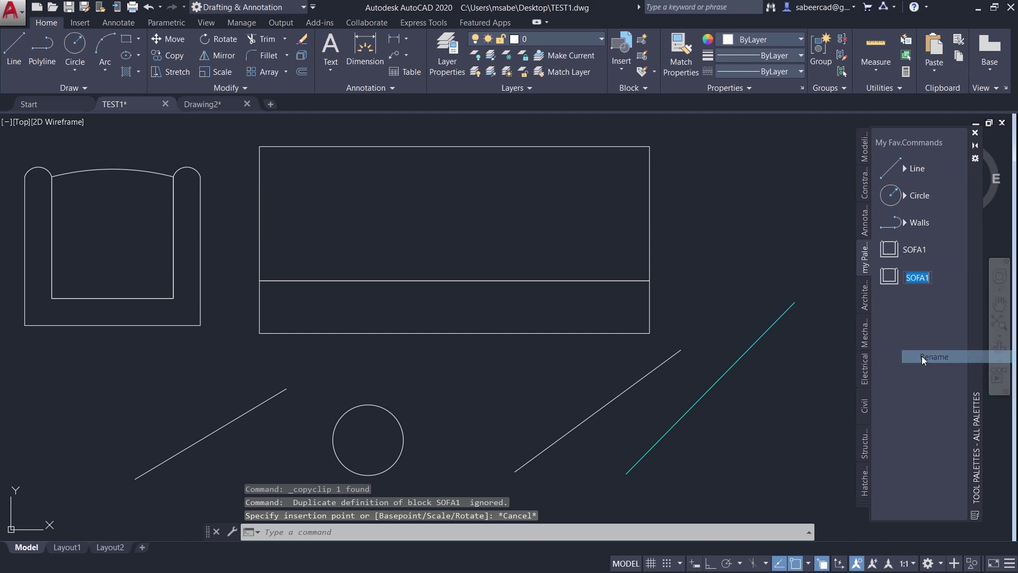
pyautogui.write('SOFA2')
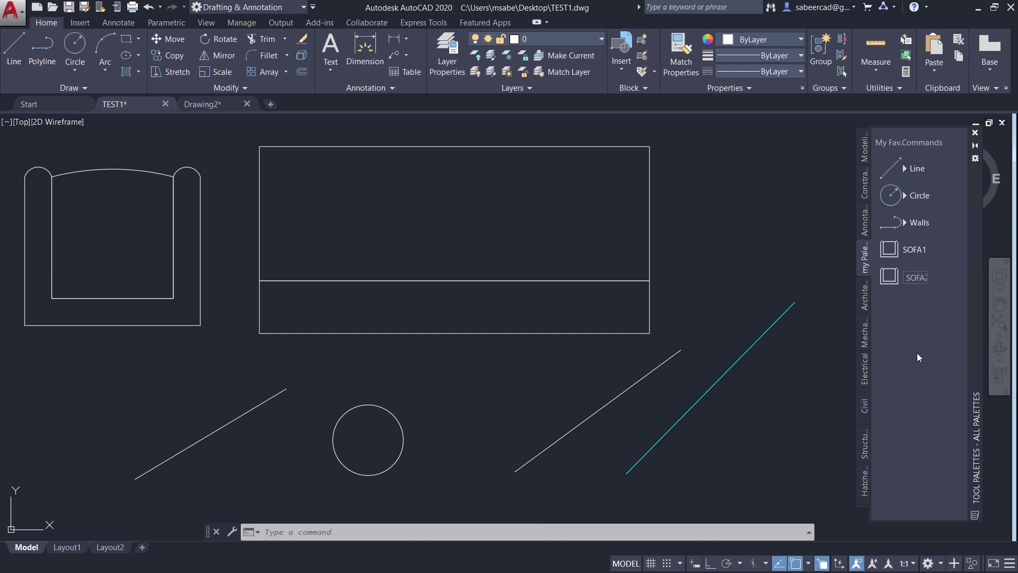
pyautogui.press('Return')
# Set the SOFA2 tool's insertion rotation to 180 in its tool properties
pyautogui.rightClick(903, 276)
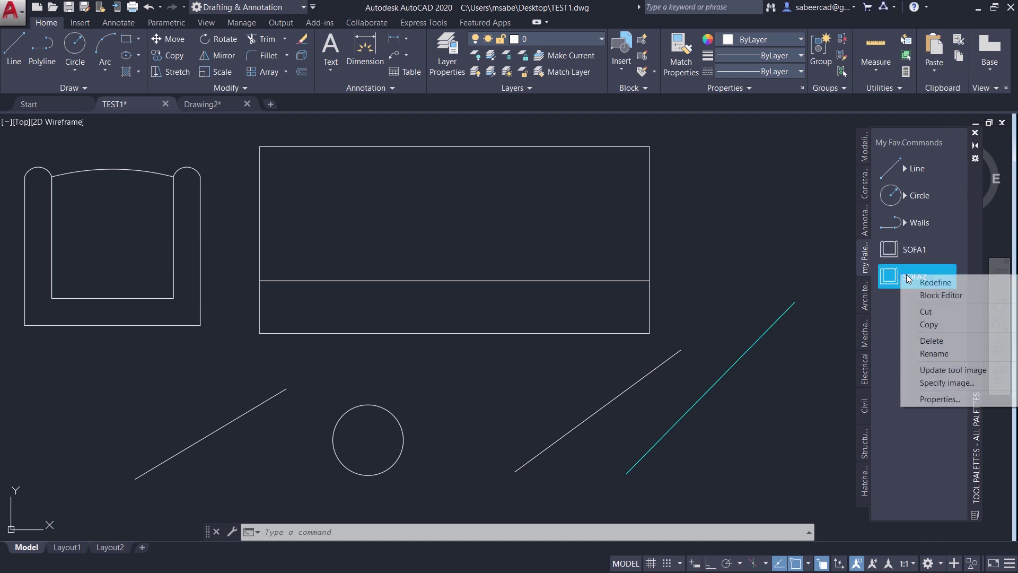
pyautogui.click(940, 400)
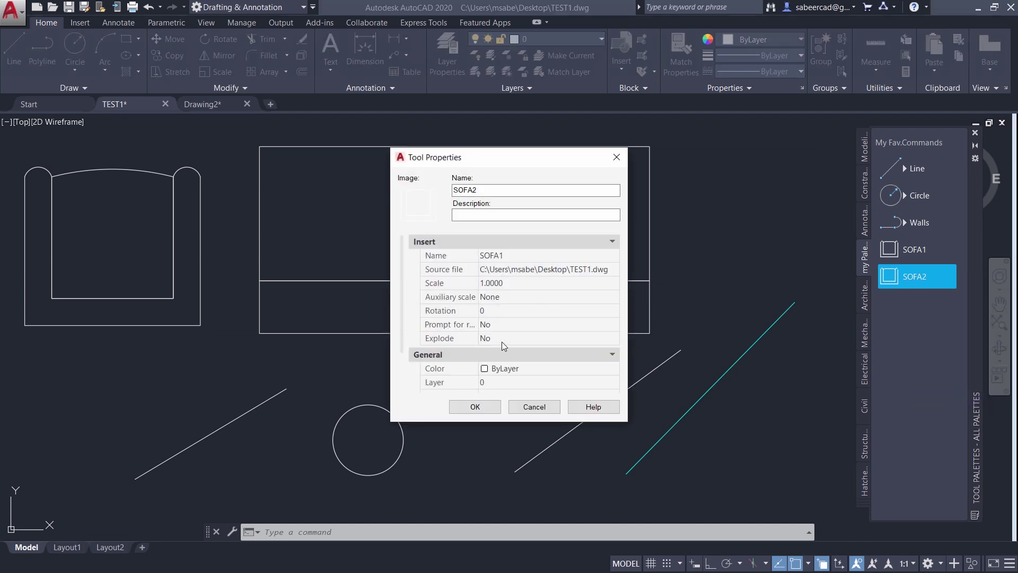
pyautogui.click(489, 311)
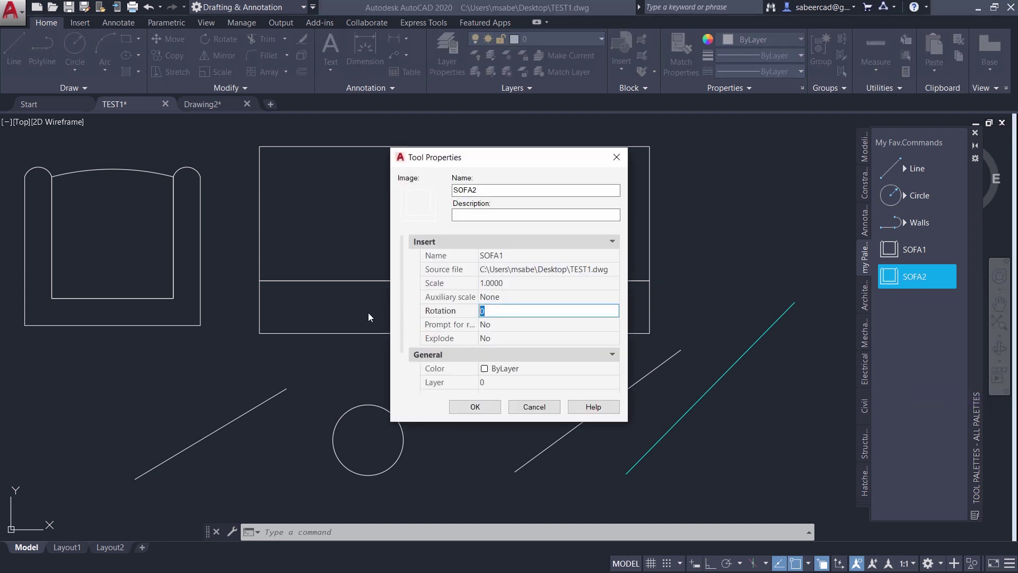
pyautogui.write('180')
pyautogui.press('Return')
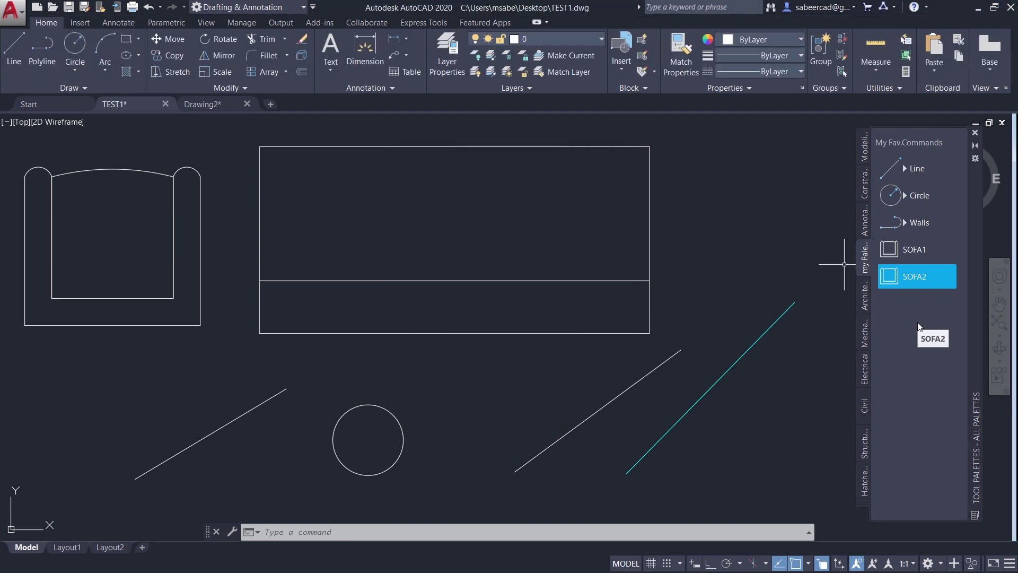
# Insert an upright SOFA1 chair at upper right and a flipped SOFA2 chair below it
pyautogui.click(882, 250)
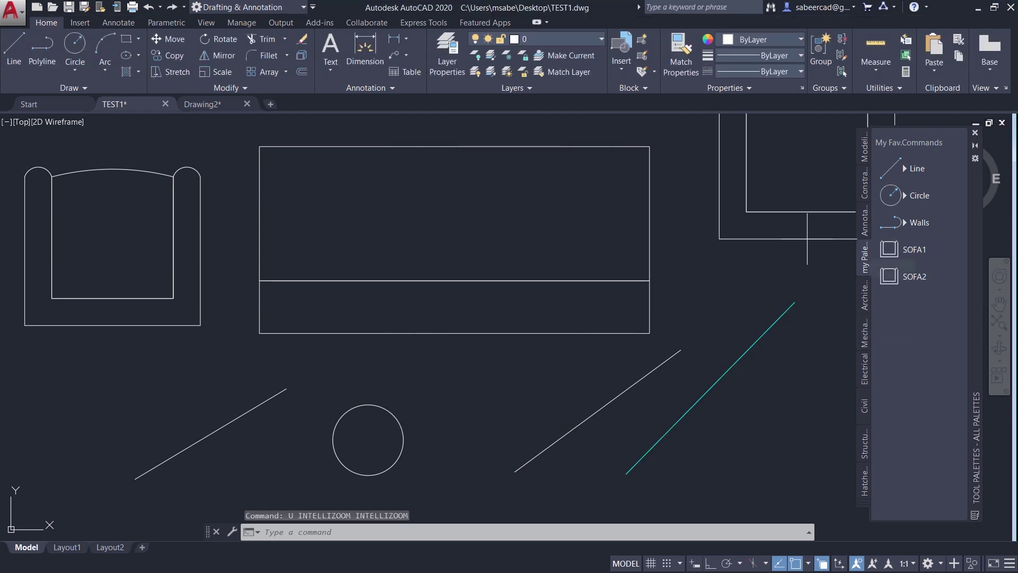
pyautogui.scroll(-2, 421, 281)
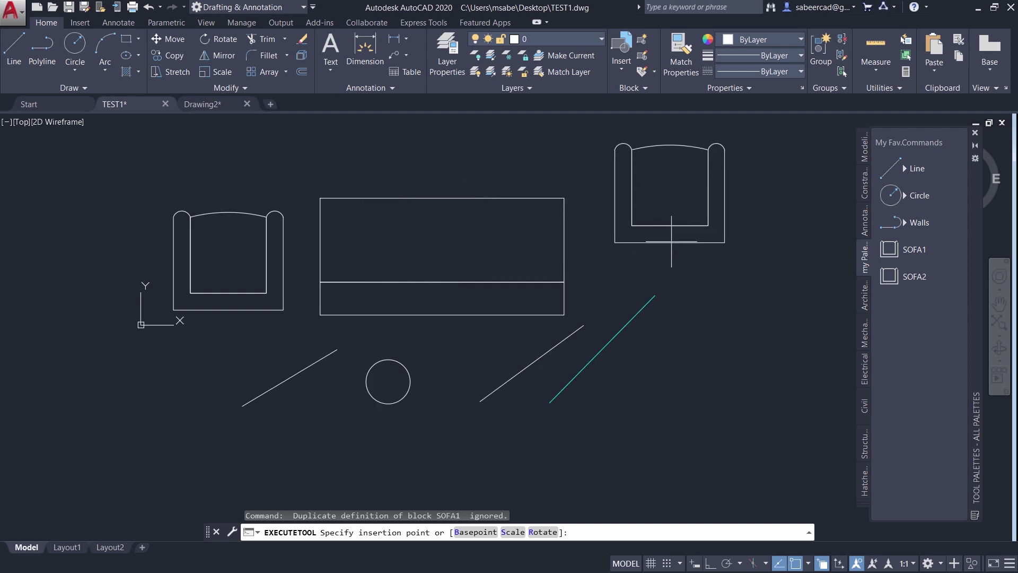
pyautogui.click(683, 232)
pyautogui.click(902, 277)
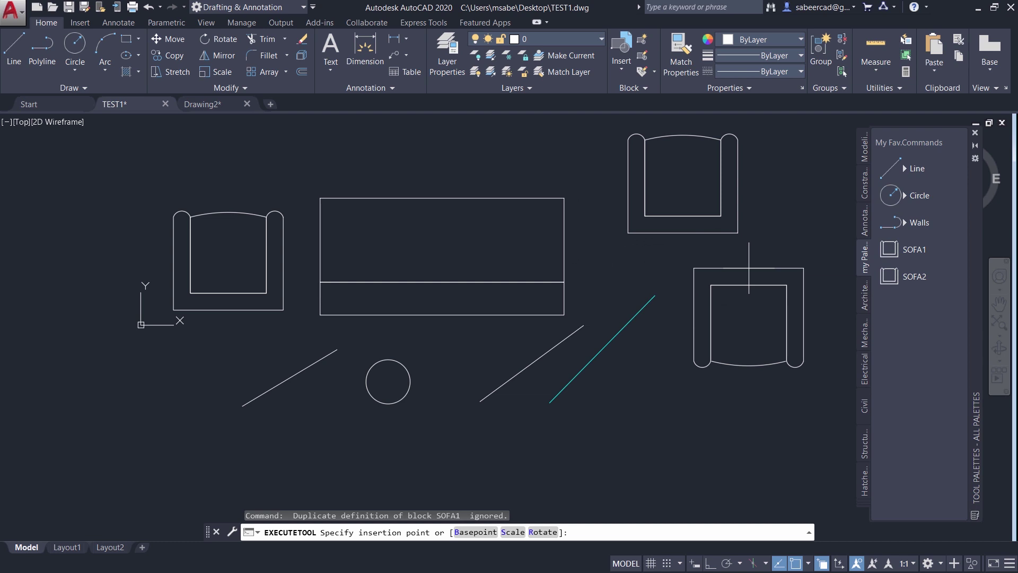
pyautogui.click(739, 273)
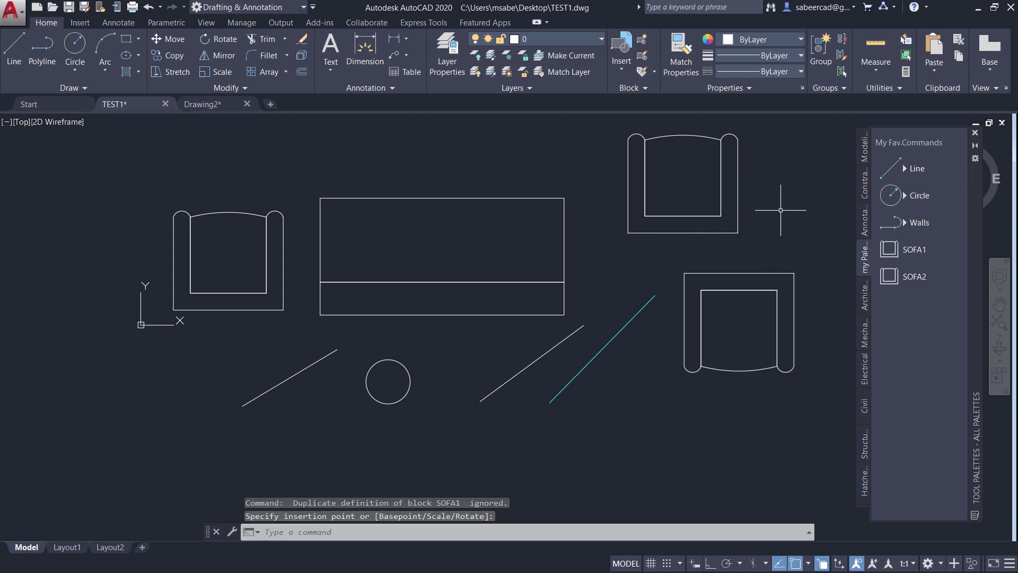
# Add a 'Furnitures' text label to the palette and drag it above SOFA1
pyautogui.rightClick(915, 312)
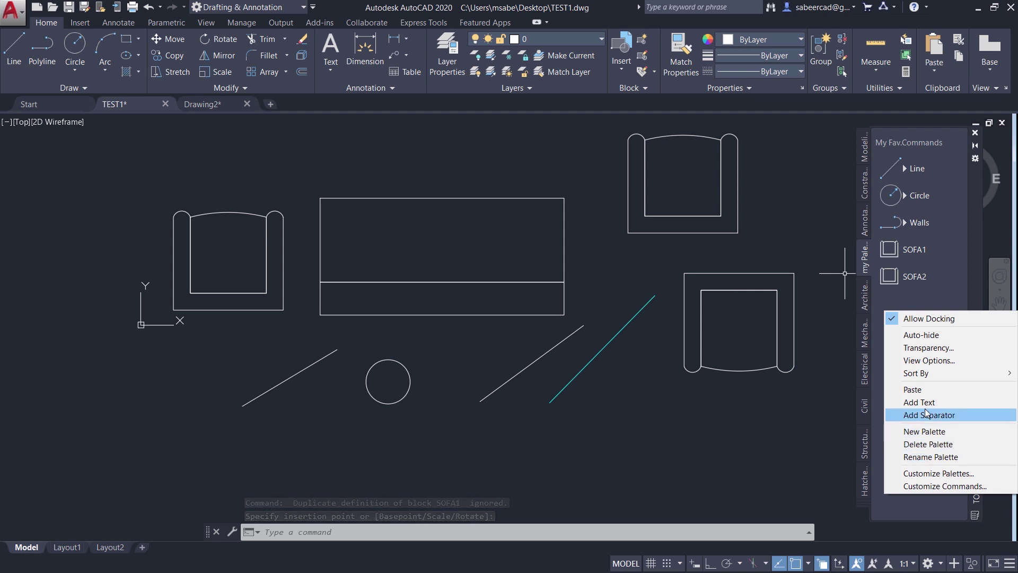
pyautogui.click(922, 402)
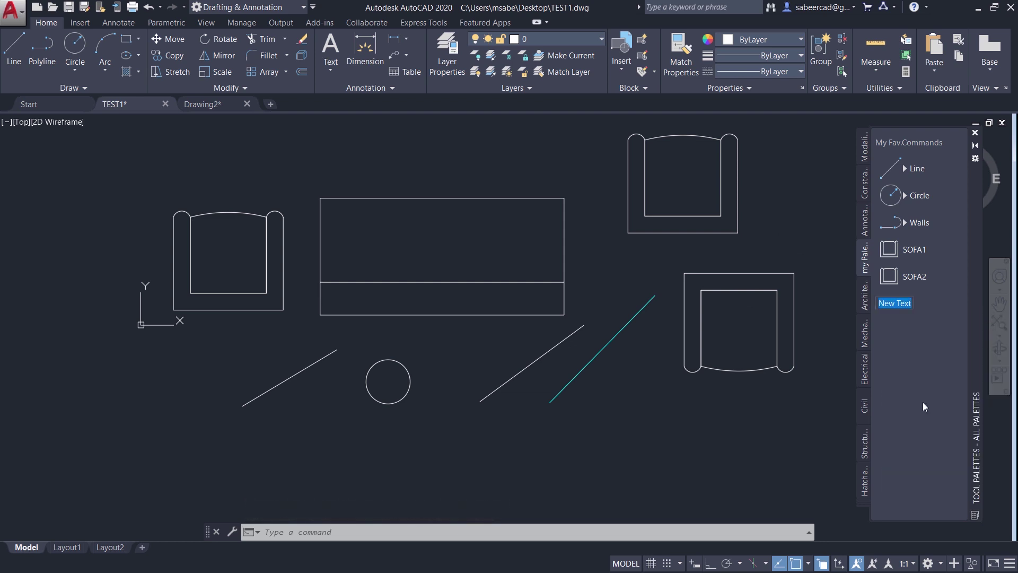
pyautogui.write('Furnitures')
pyautogui.moveTo(887, 303); pyautogui.dragTo(896, 240)
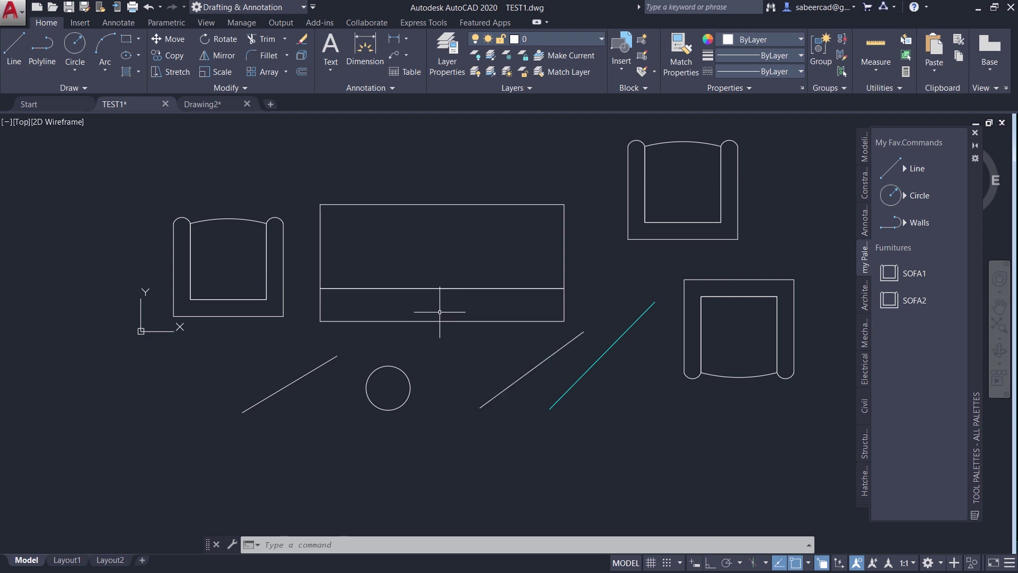
# Hatch the lower rectangle with brick at scale 1.95, dark red lines (153,27,30) on pink (247,171,174)
pyautogui.write('h')
pyautogui.press('Return')
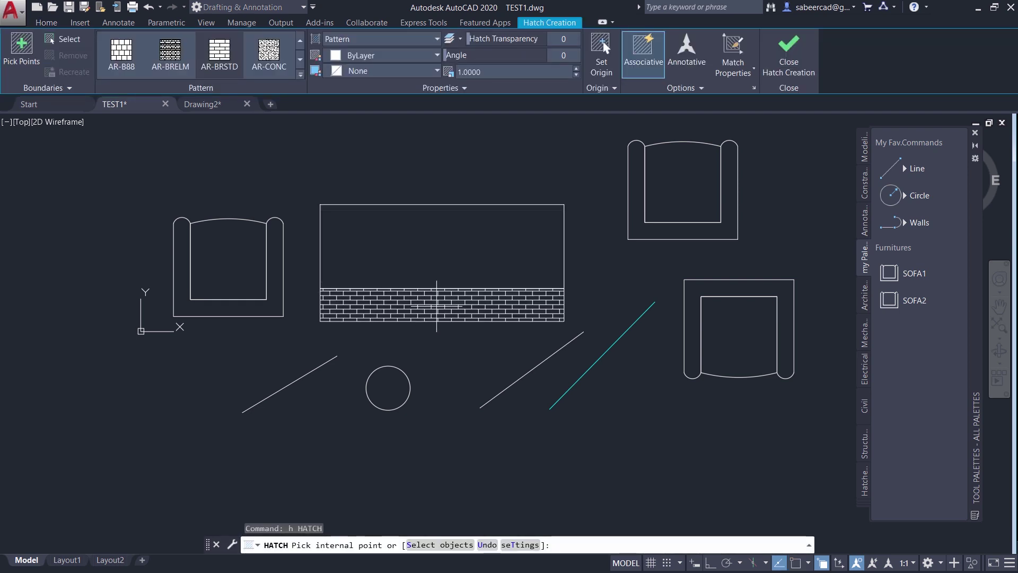
pyautogui.click(436, 306)
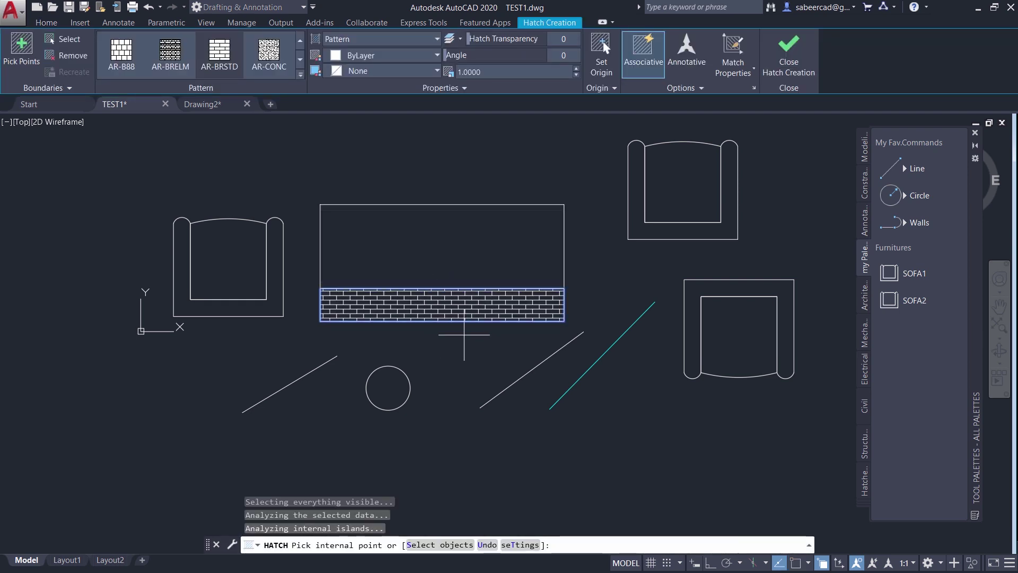
pyautogui.click(468, 72)
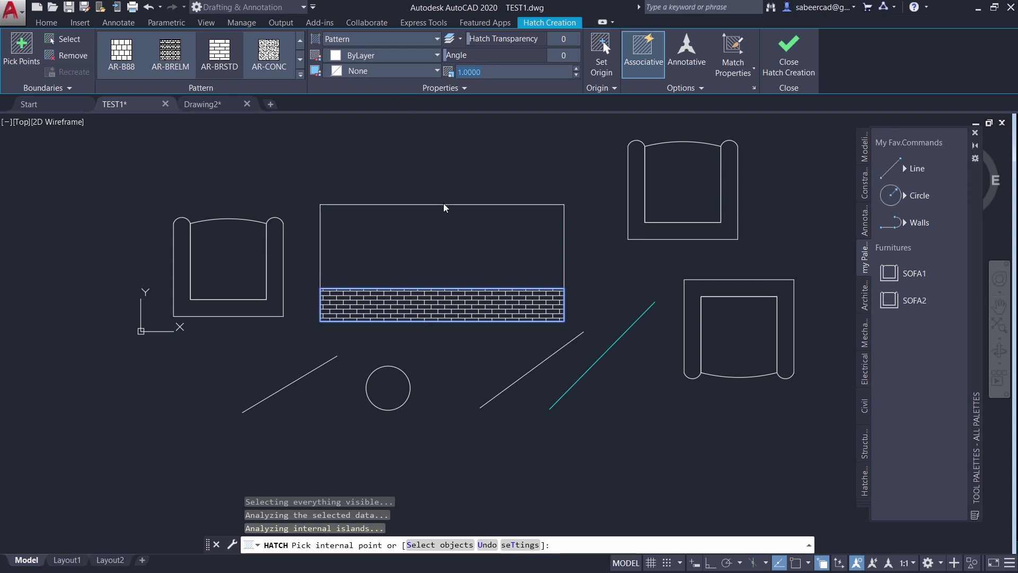
pyautogui.write('1.95')
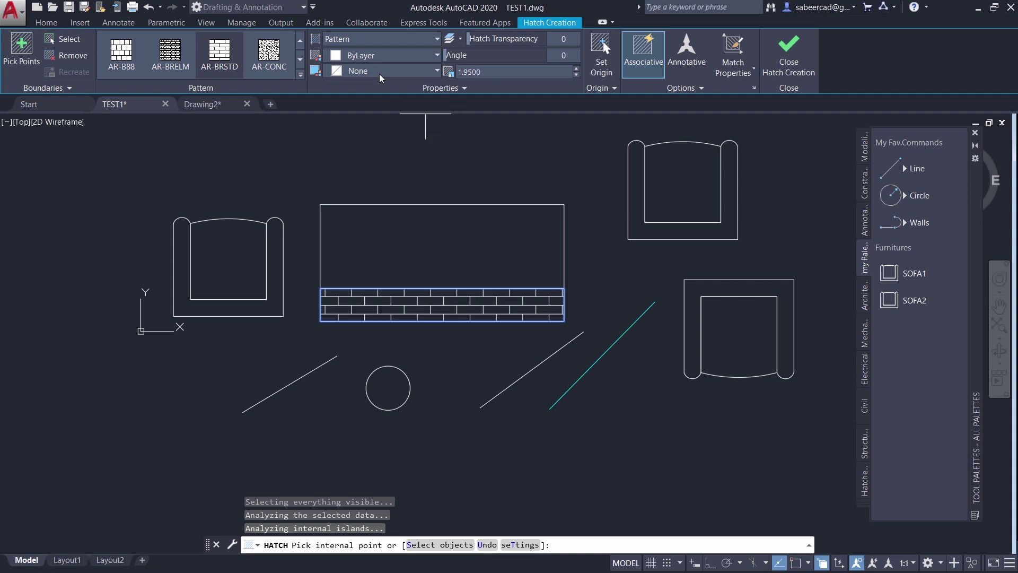
pyautogui.click(384, 55)
pyautogui.click(371, 119)
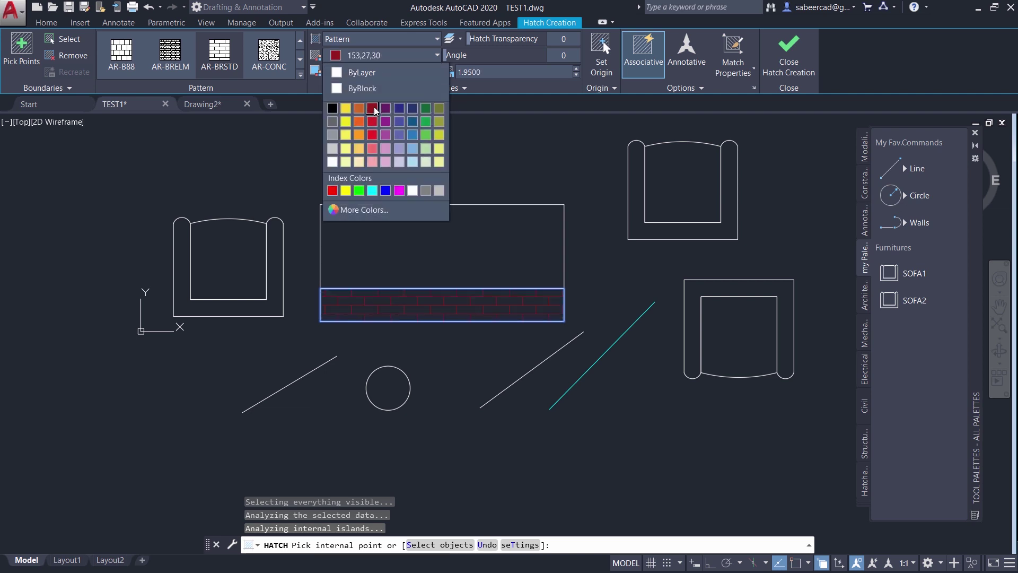
pyautogui.click(374, 74)
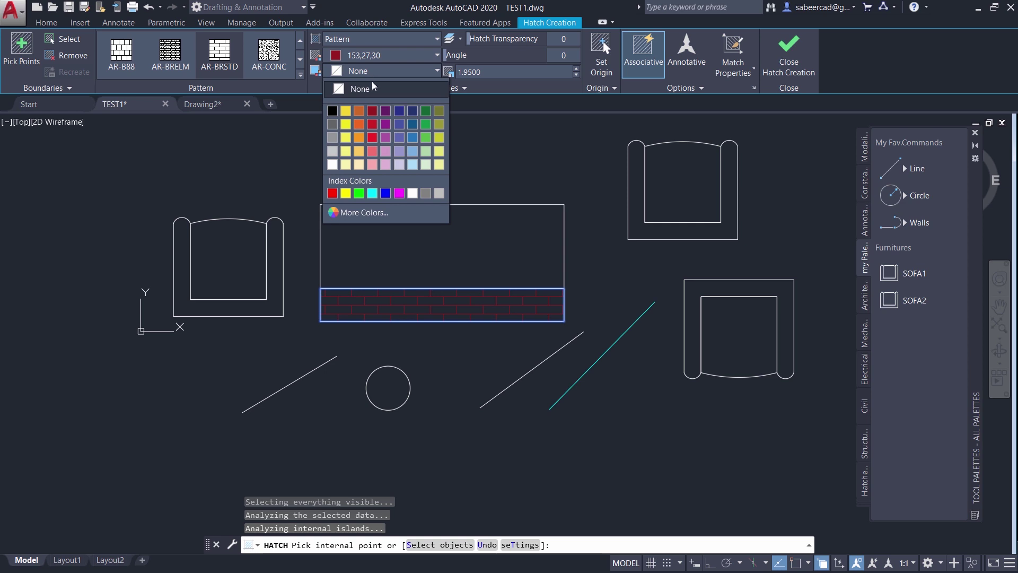
pyautogui.click(372, 163)
pyautogui.click(781, 78)
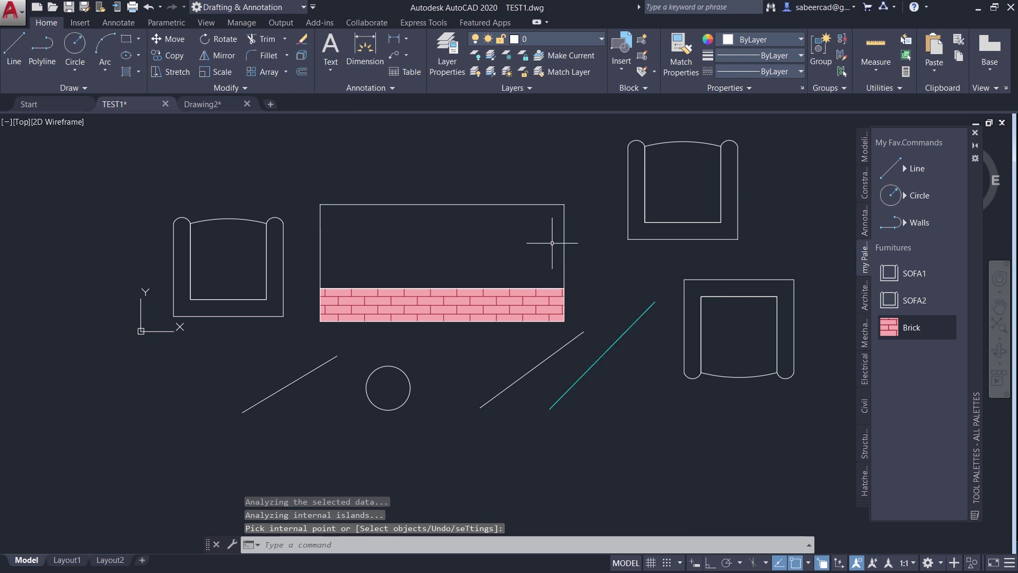
# Create a new layer named BRICK
pyautogui.click(457, 72)
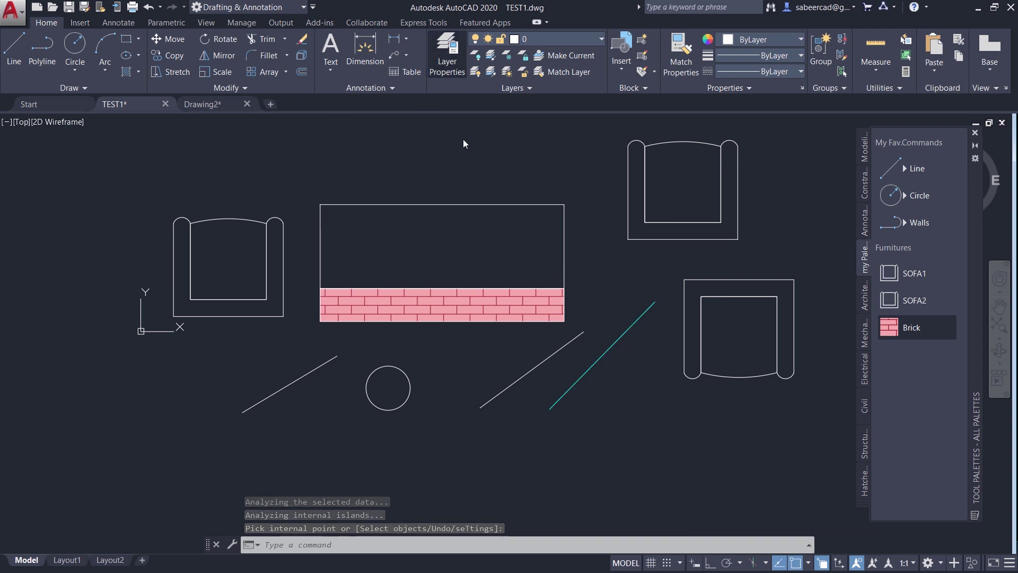
pyautogui.click(123, 63)
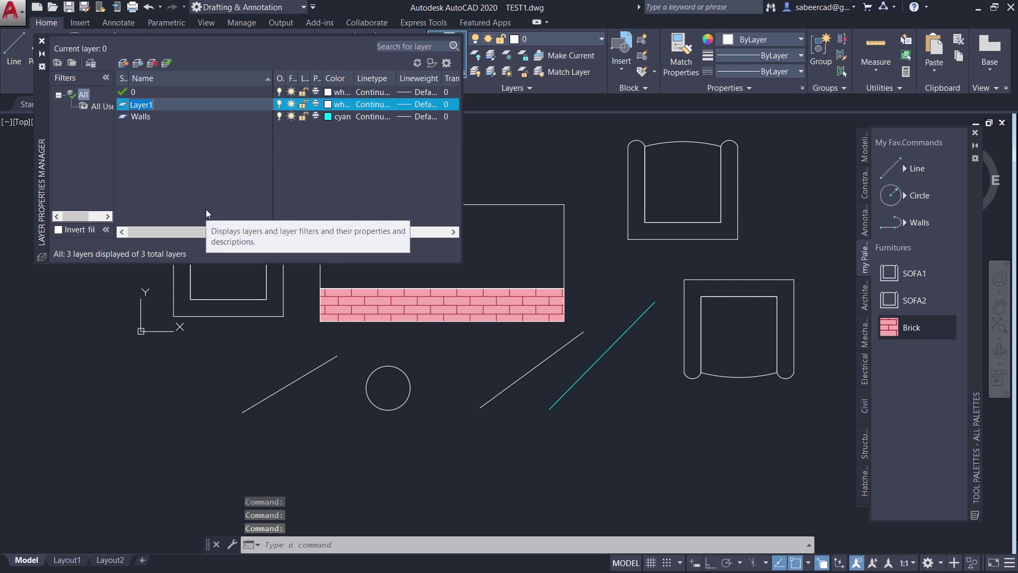
pyautogui.write('BRI')
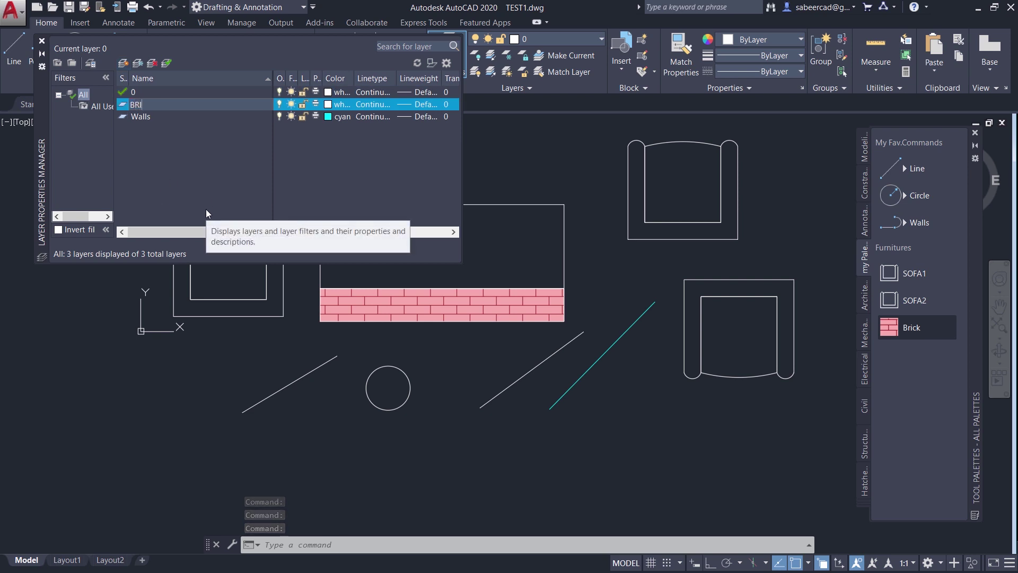
pyautogui.write('CK')
pyautogui.press('Return')
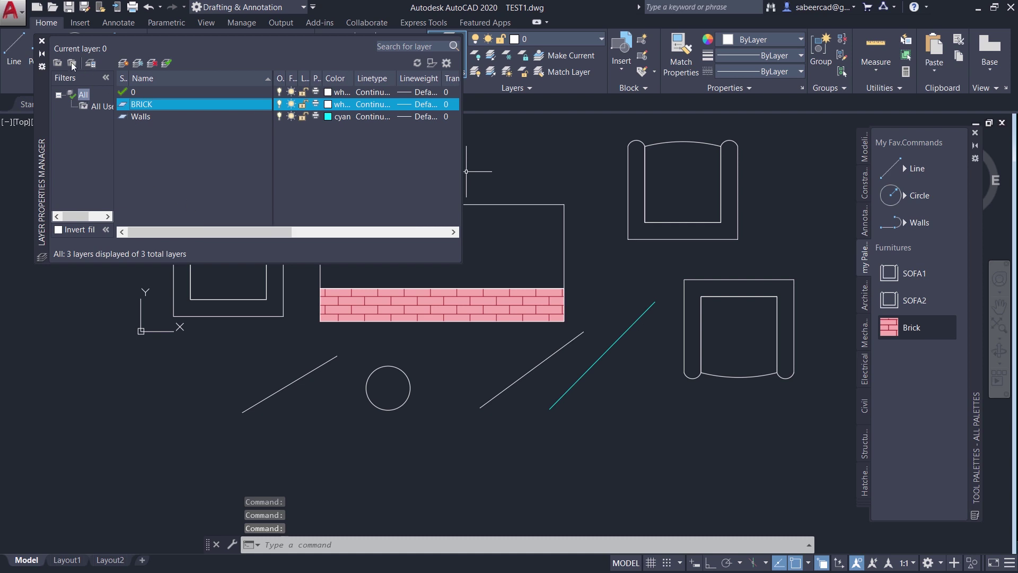
pyautogui.click(42, 41)
# Move the pink brick hatch onto the BRICK layer
pyautogui.click(466, 291)
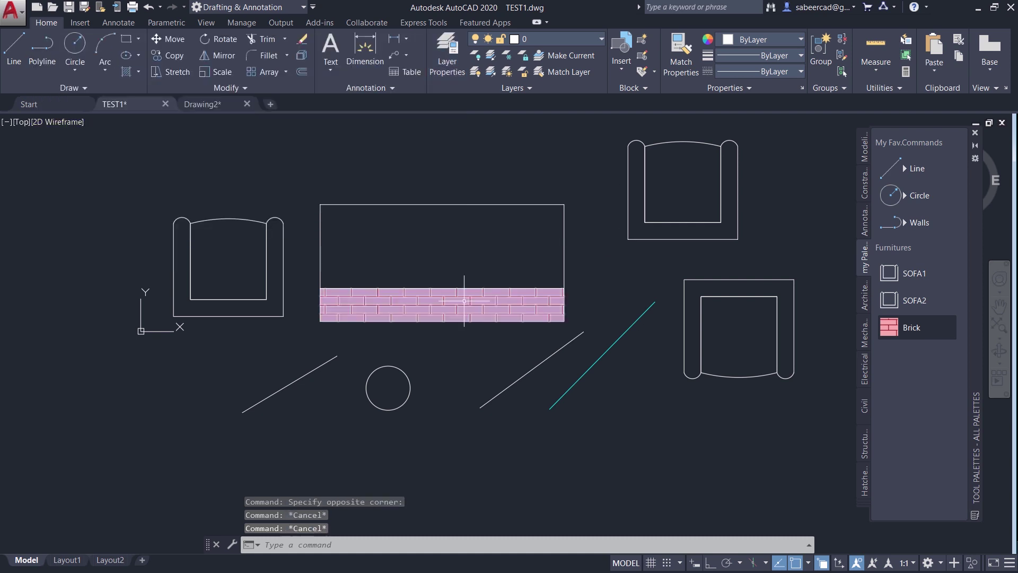
pyautogui.click(464, 89)
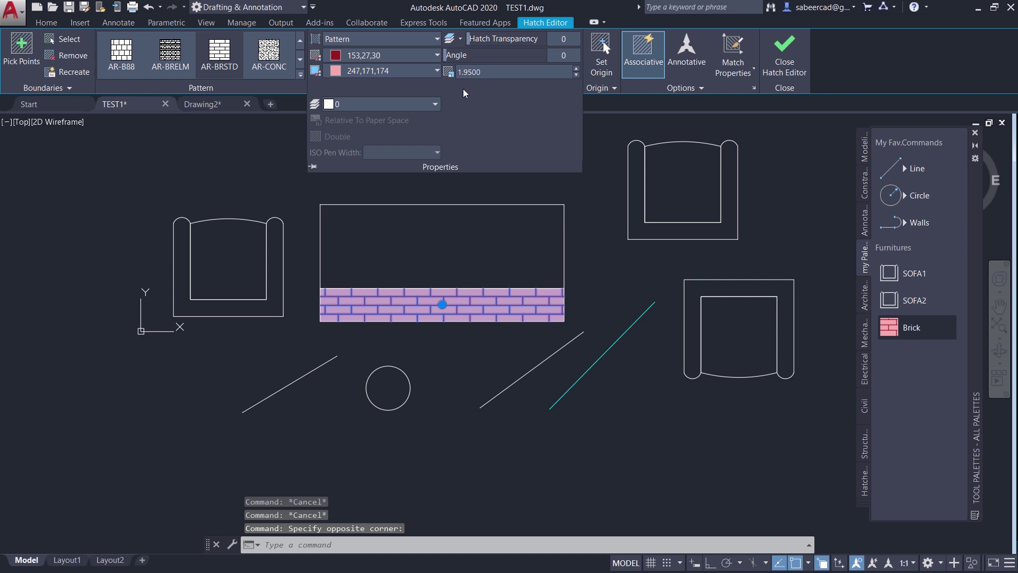
pyautogui.click(357, 104)
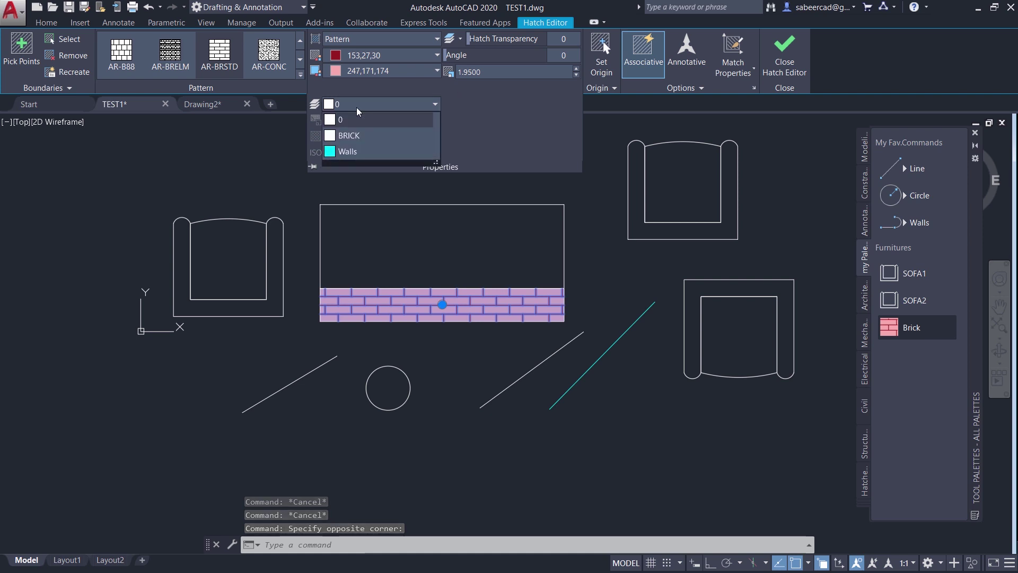
pyautogui.click(353, 136)
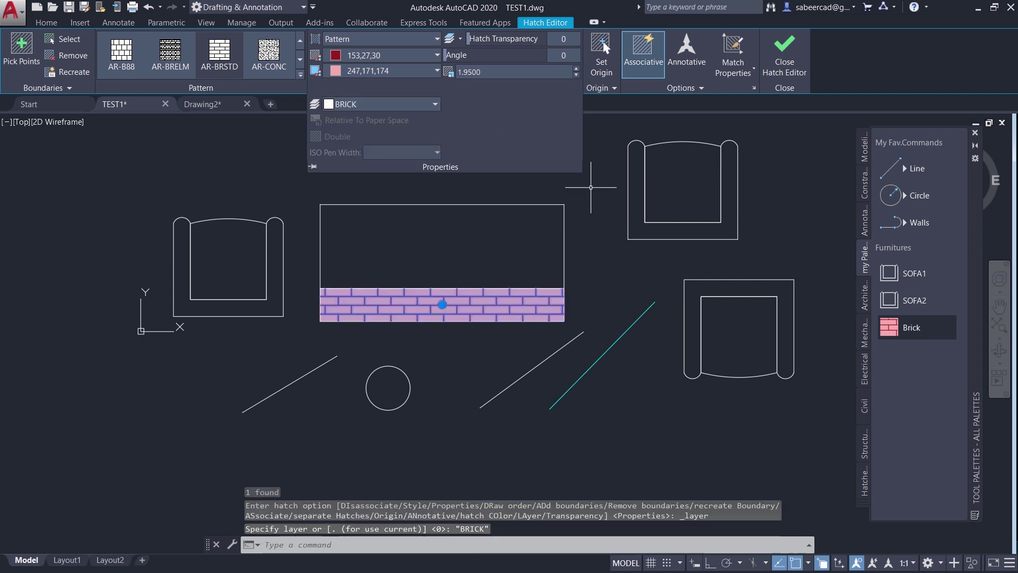
pyautogui.click(785, 58)
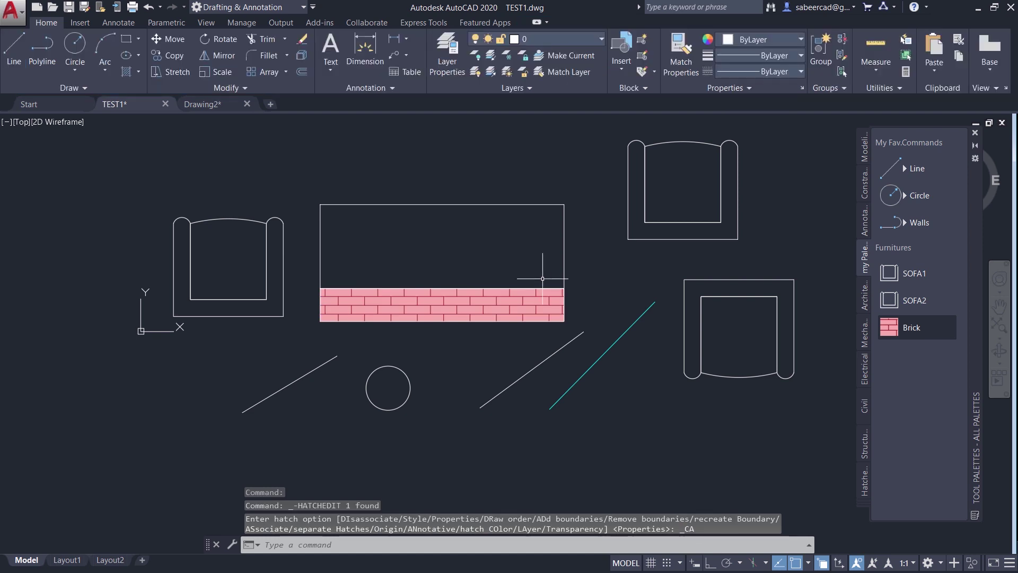
# Start a new drawing and draw a rectangle with the REC command
pyautogui.click(270, 104)
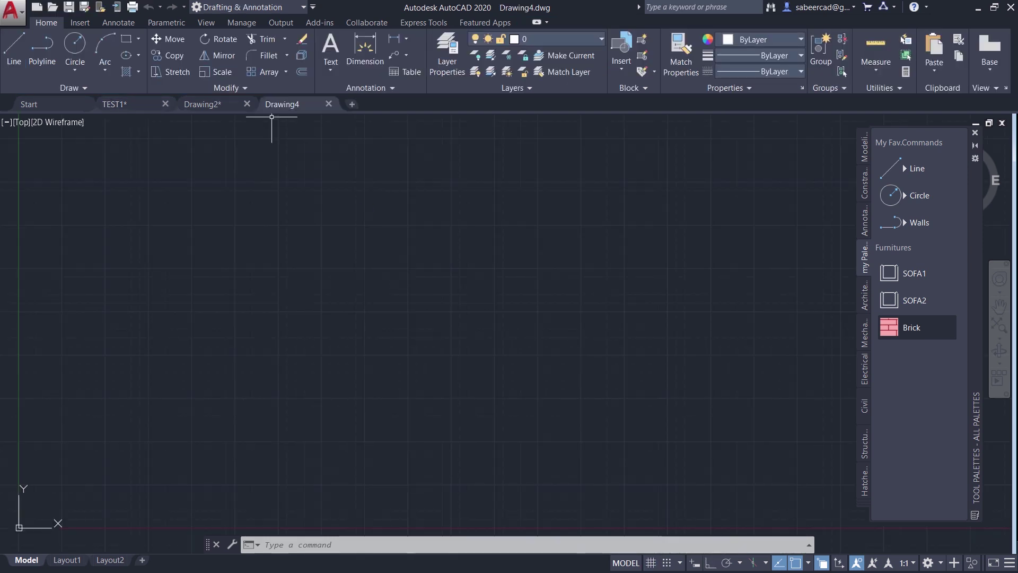
pyautogui.write('rec')
pyautogui.press('Return')
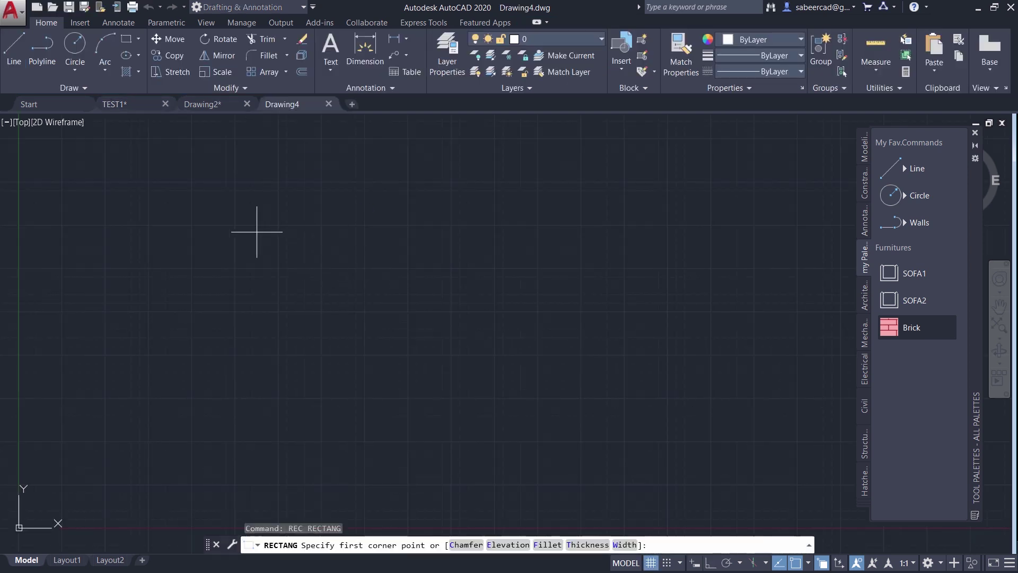
pyautogui.scroll(-2, 242, 239)
pyautogui.click(204, 171)
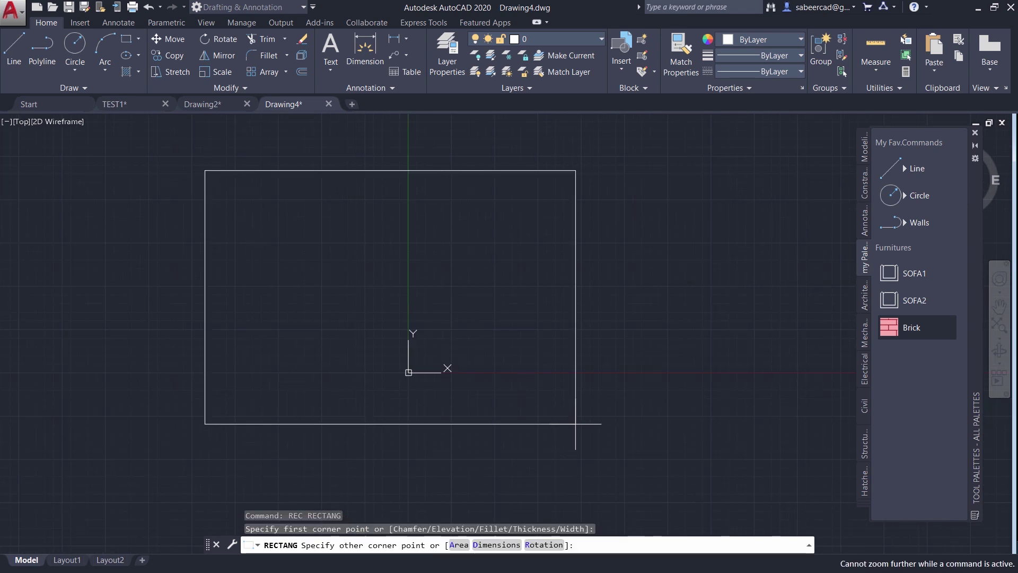
pyautogui.click(595, 453)
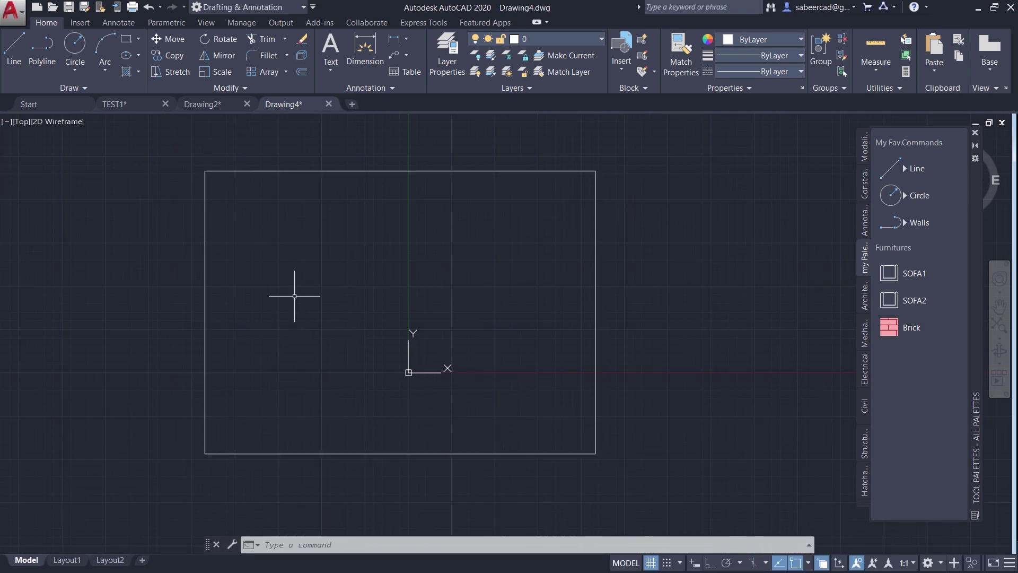
# Fill the rectangle using the palette's Brick hatch tool
pyautogui.click(911, 328)
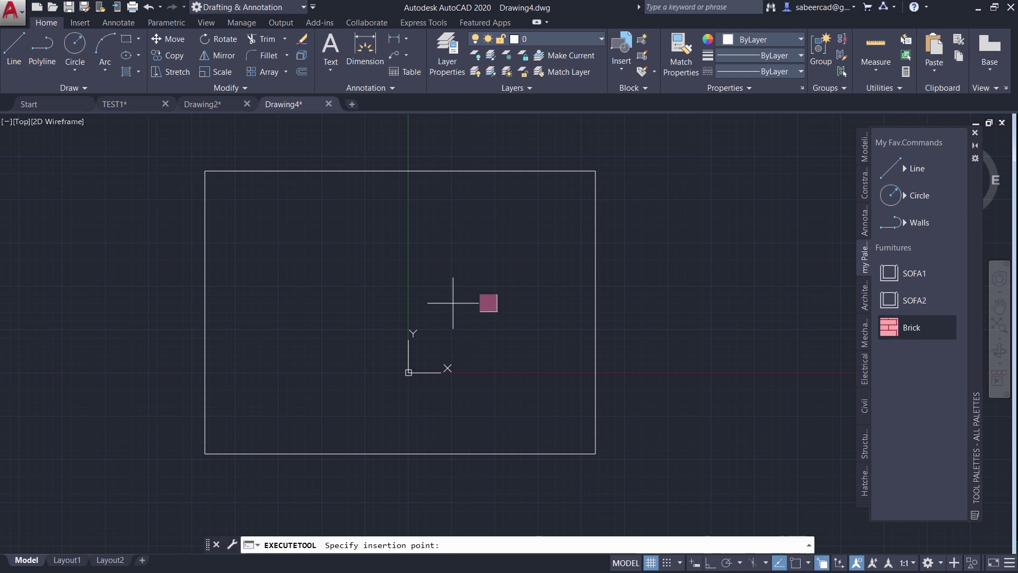
pyautogui.click(386, 333)
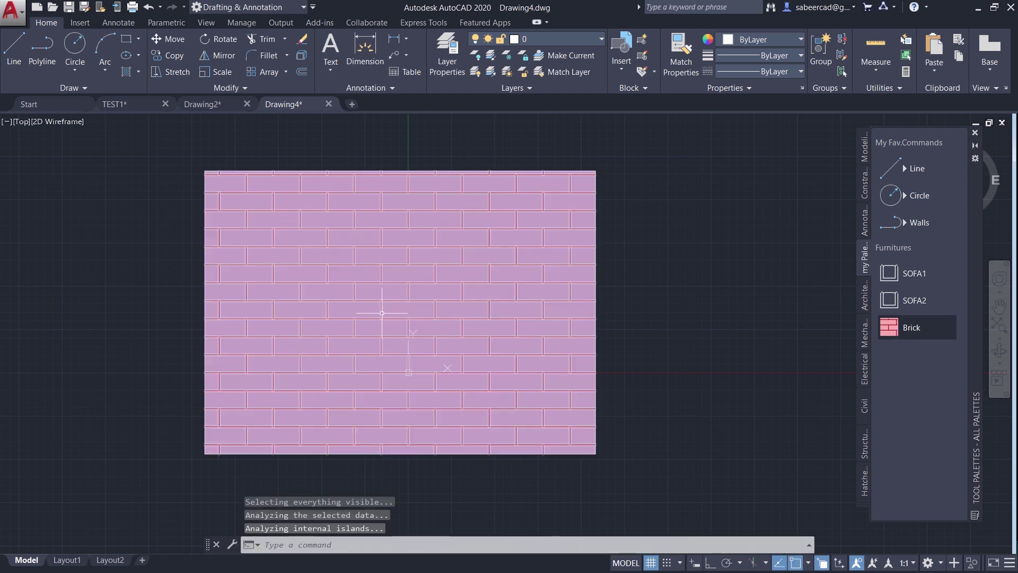
pyautogui.press('Return')
pyautogui.scroll(-2, 381, 311)
pyautogui.press('Escape')
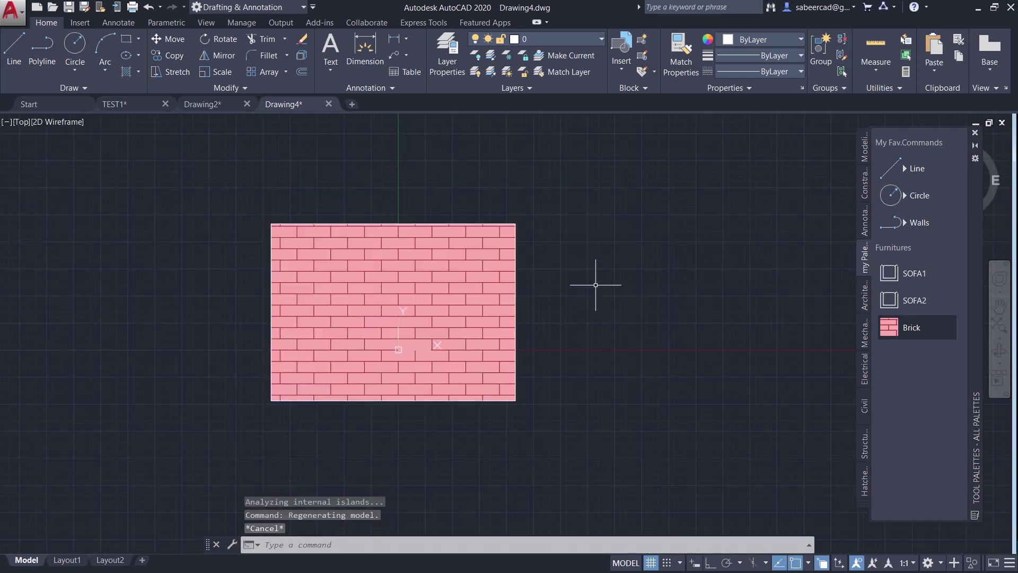
pyautogui.scroll(2, 550, 314)
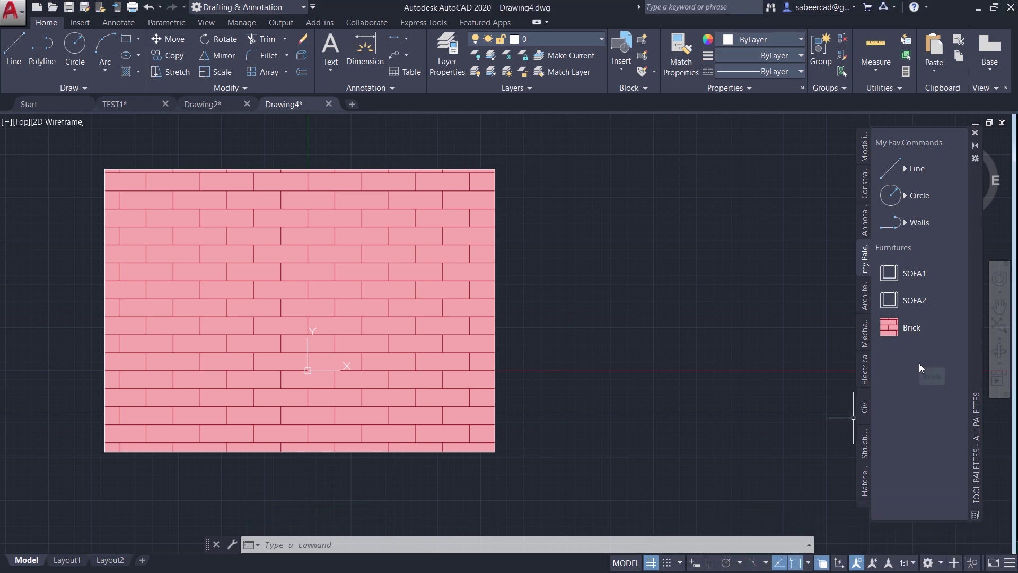
# Add a separator to the palette and drag it just above the Brick tool
pyautogui.rightClick(895, 355)
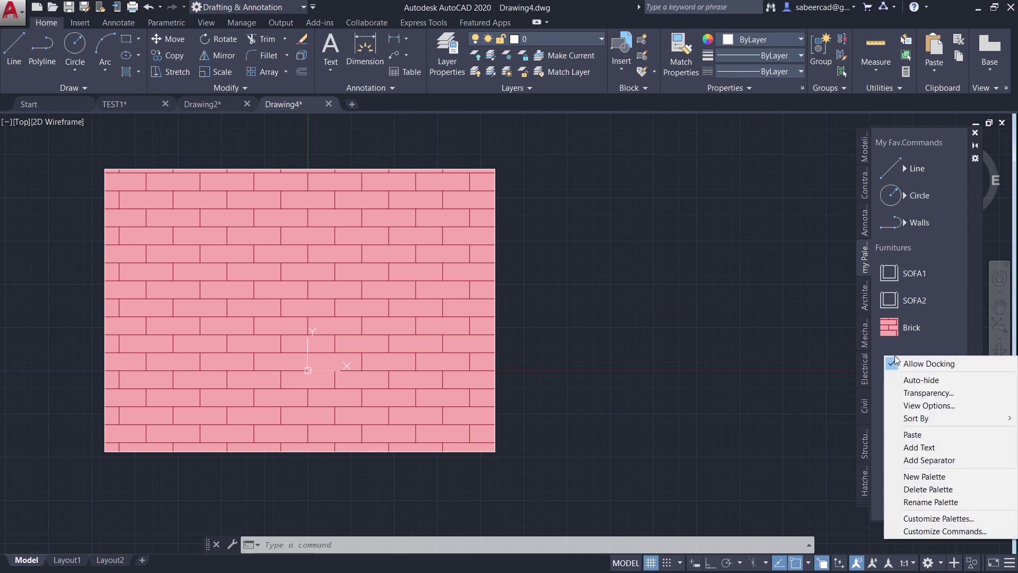
pyautogui.click(927, 459)
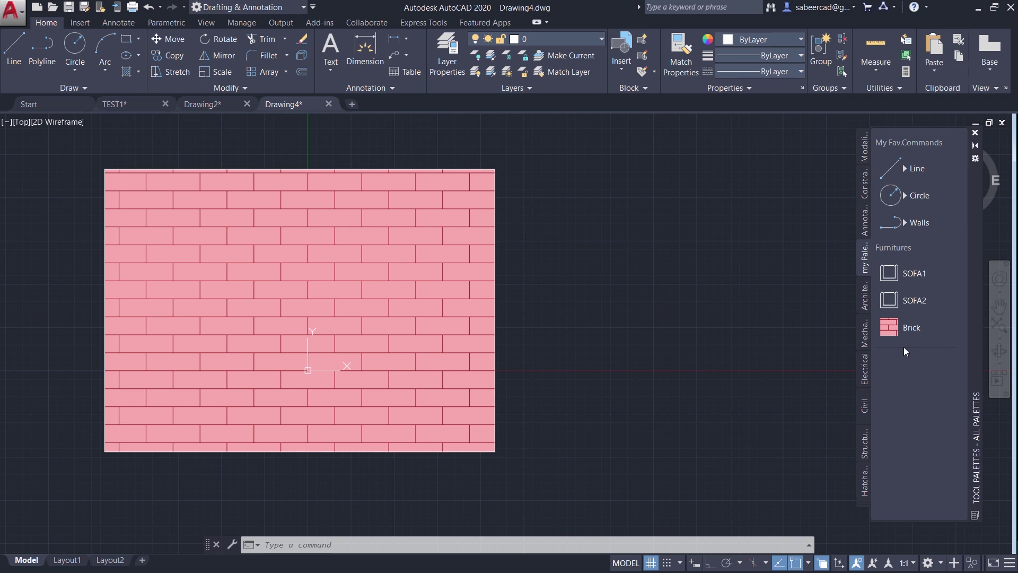
pyautogui.moveTo(903, 347); pyautogui.dragTo(902, 320)
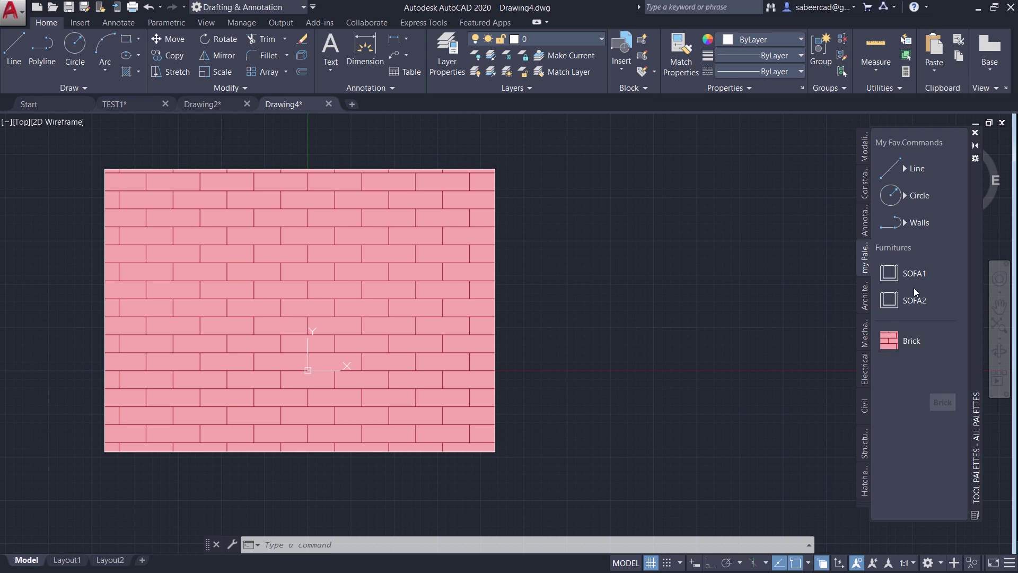